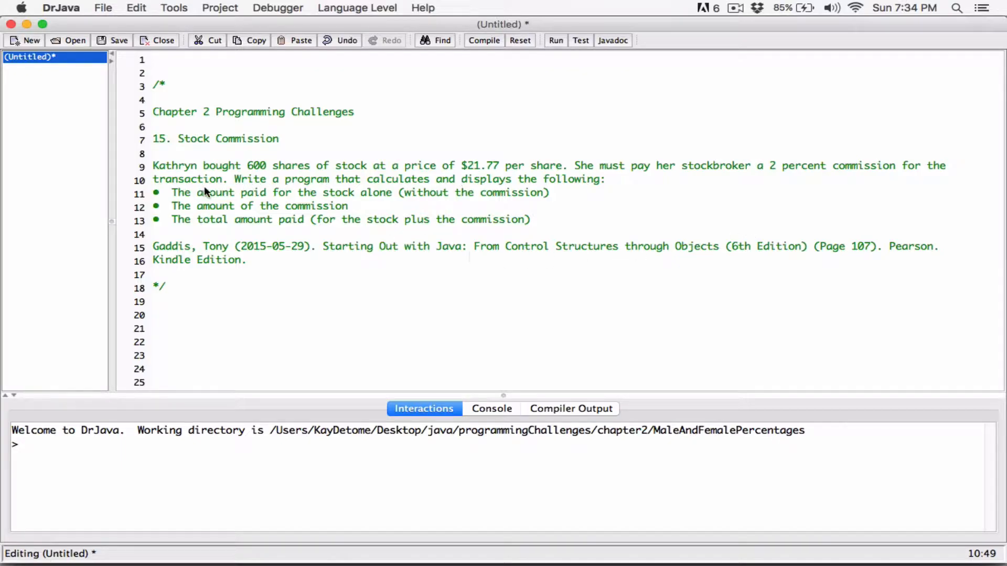
# Review the problem comment, highlighting the stock cost, commission, total and 600 shares at $21.77 details
pyautogui.moveTo(170, 191); pyautogui.dragTo(549, 193)
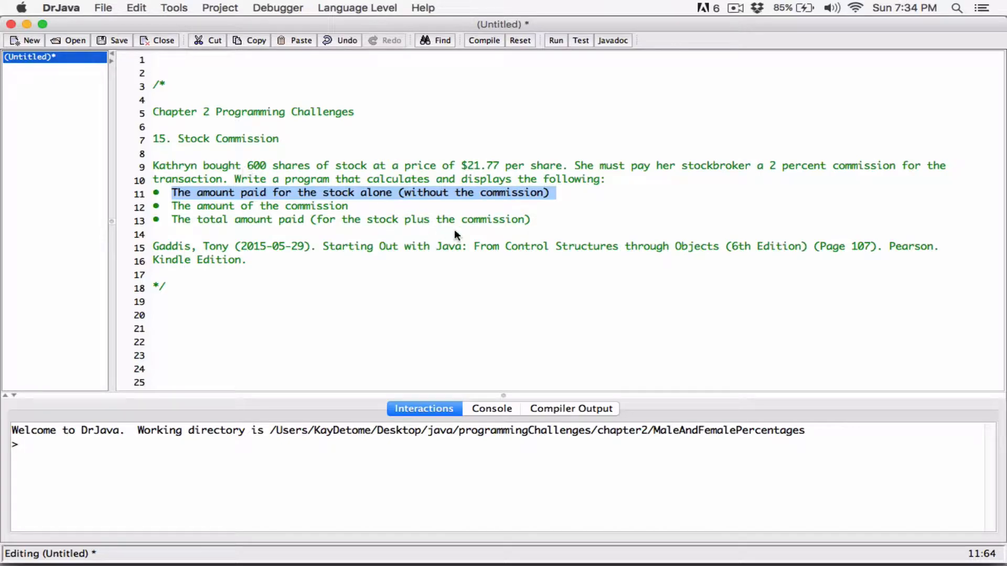
pyautogui.click(209, 207)
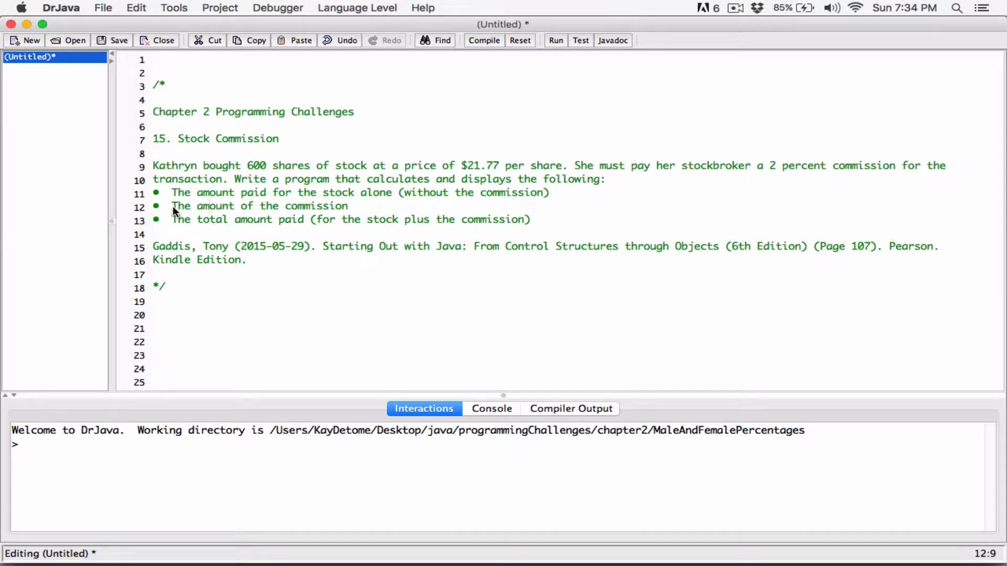
pyautogui.moveTo(172, 205); pyautogui.dragTo(266, 205)
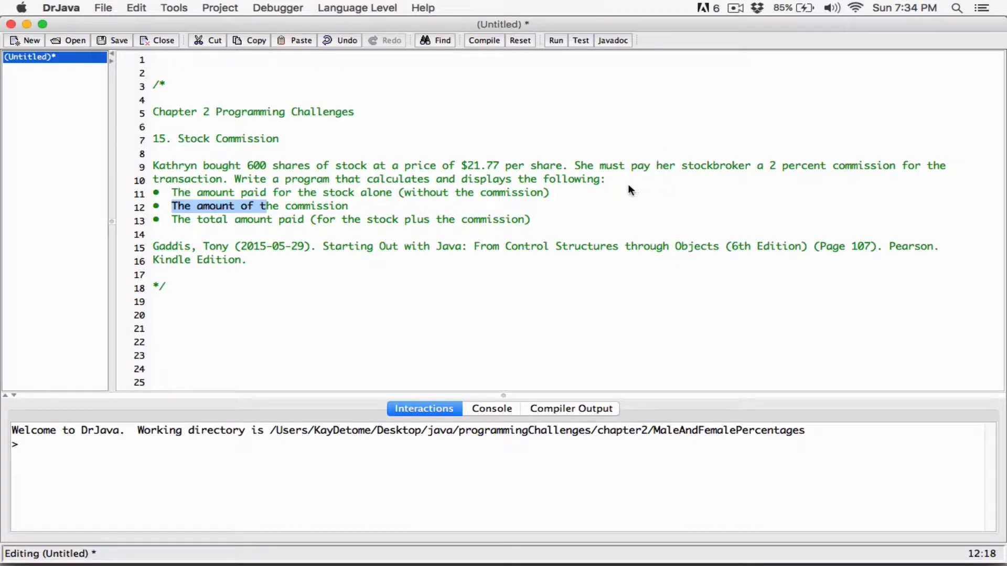
pyautogui.moveTo(687, 165); pyautogui.dragTo(733, 166)
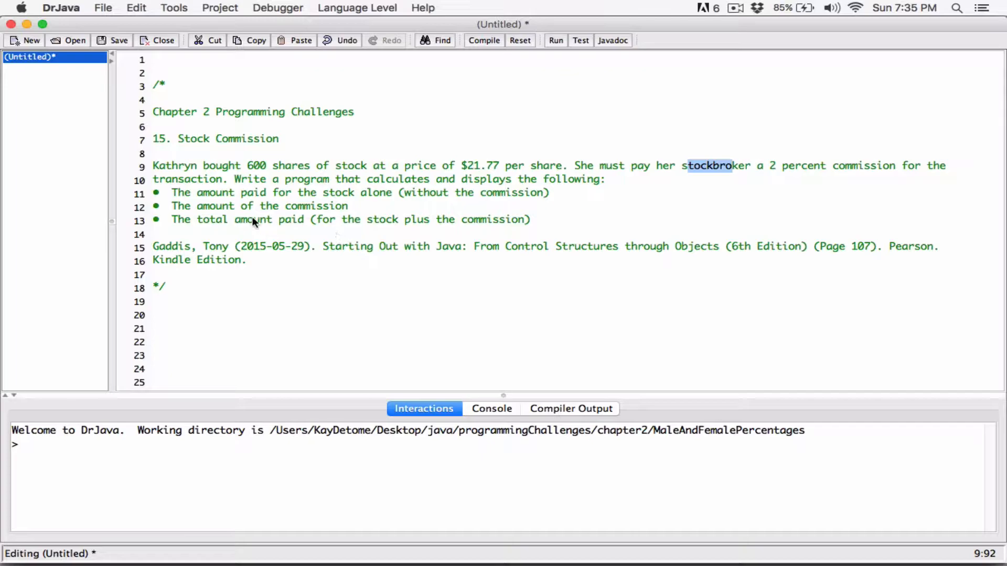
pyautogui.moveTo(172, 220); pyautogui.dragTo(294, 220)
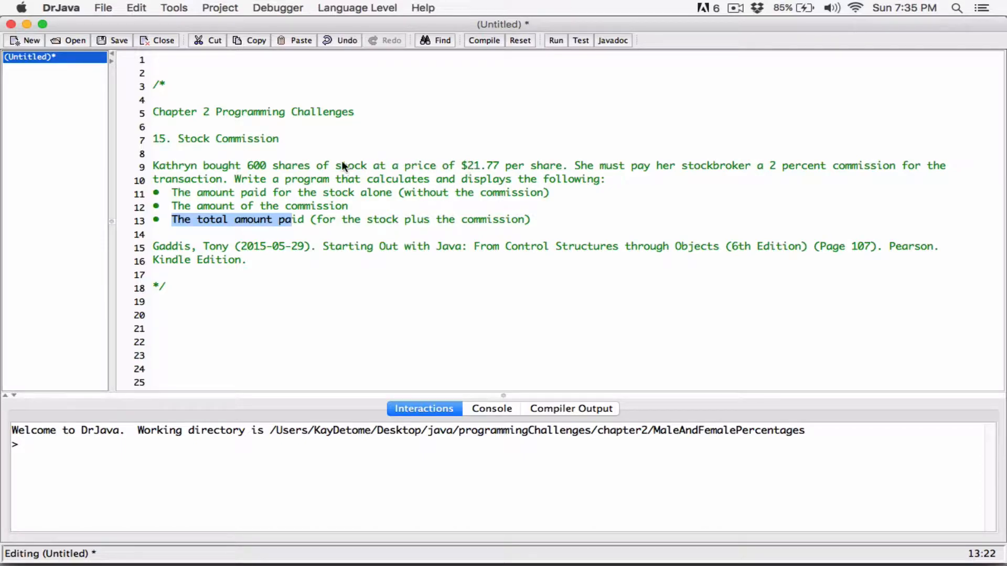
pyautogui.moveTo(245, 165); pyautogui.dragTo(502, 167)
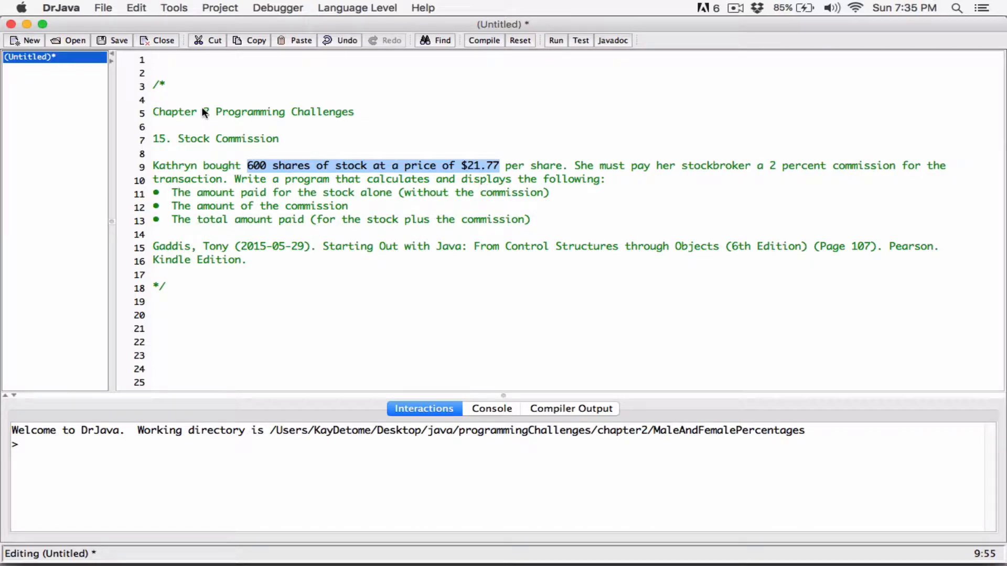
# Write 'public class StockCommission {' with braces on separate lines, removing stray parentheses
pyautogui.click(188, 62)
pyautogui.write('pu')
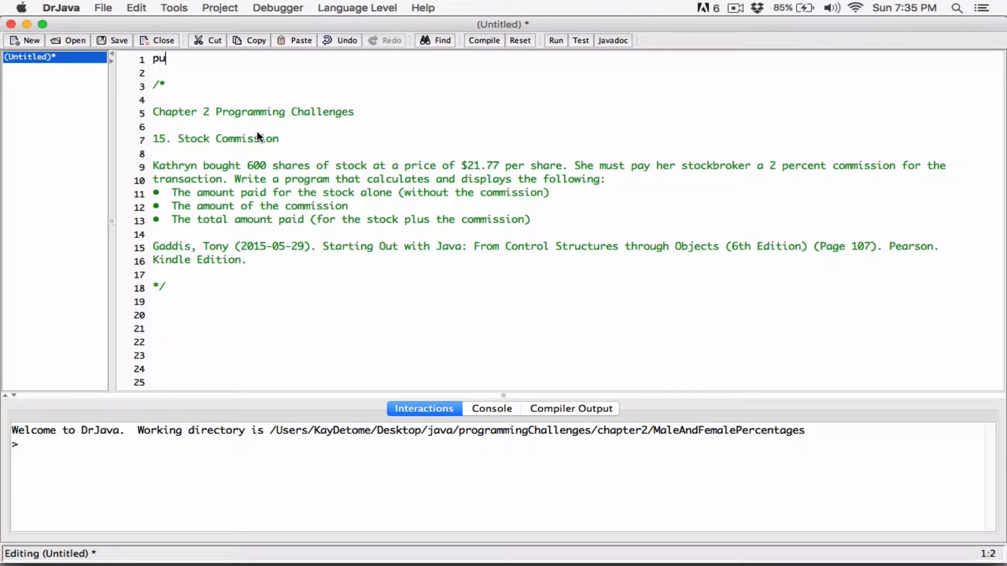
pyautogui.write('blic calss')
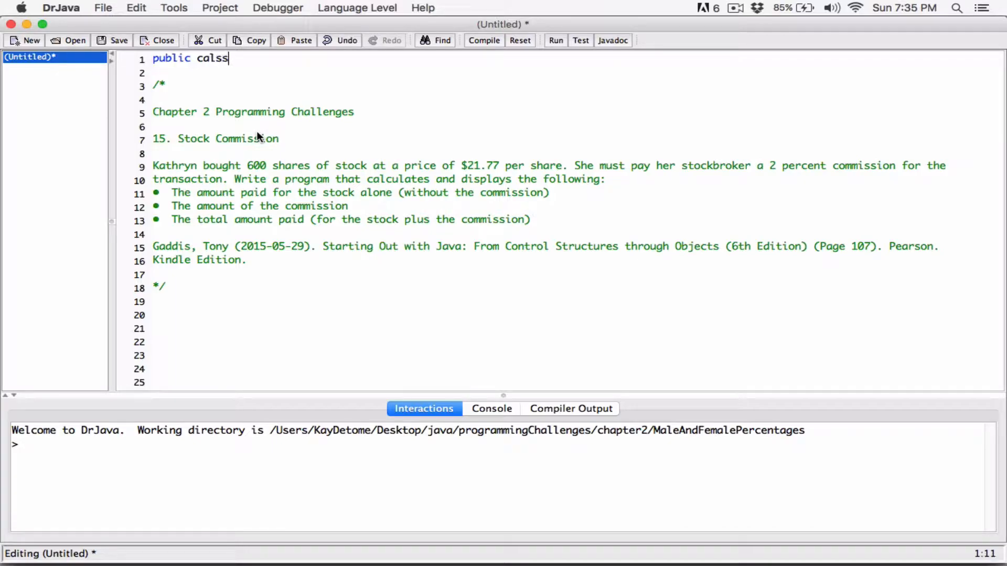
pyautogui.press('BackSpace')
pyautogui.press('BackSpace')
pyautogui.press('BackSpace')
pyautogui.press('BackSpace')
pyautogui.write('lass')
pyautogui.write(' Stock')
pyautogui.write('Commmissi')
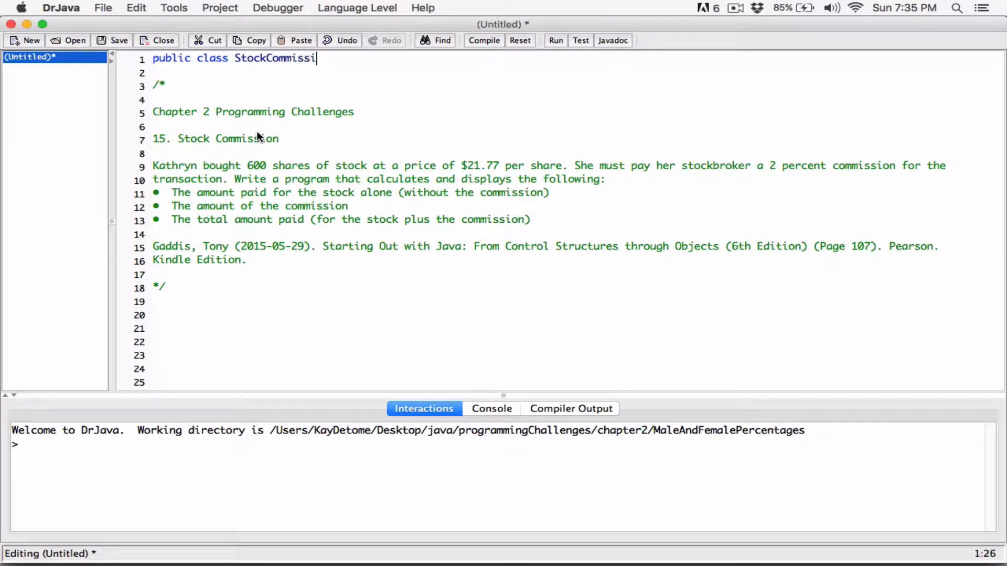
pyautogui.write('on(){}')
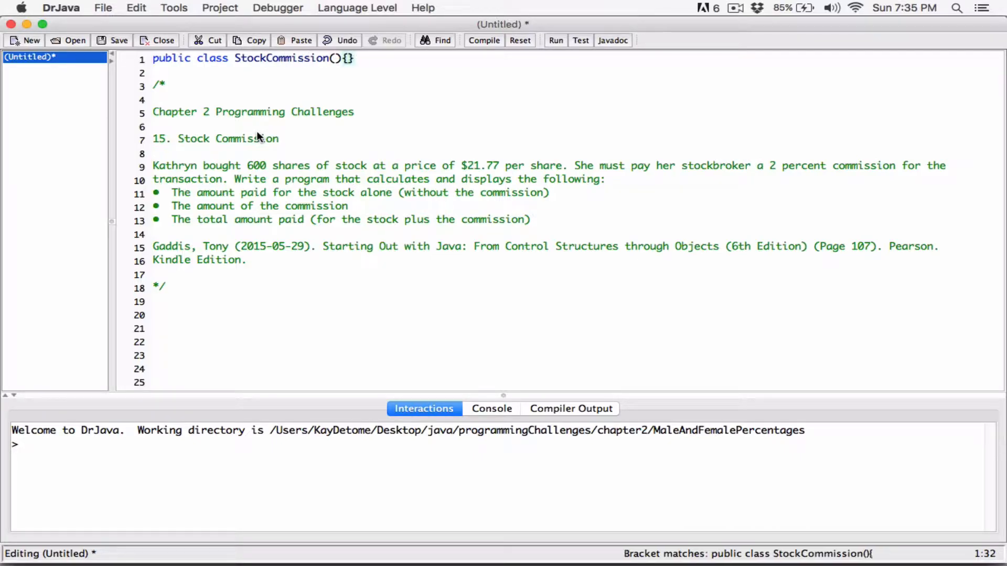
pyautogui.press('Left')
pyautogui.press('Return')
pyautogui.press('Return')
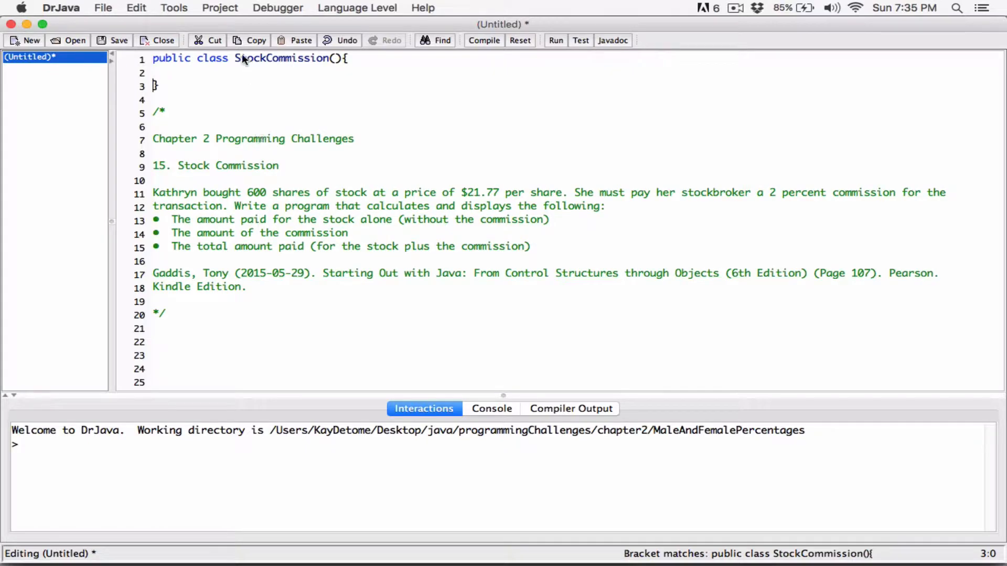
pyautogui.click(340, 59)
pyautogui.press('BackSpace')
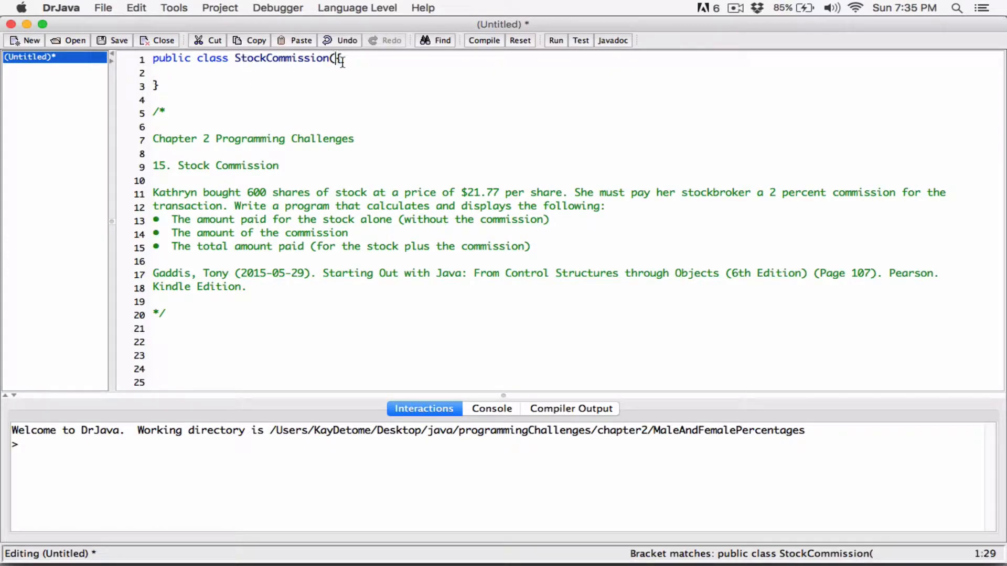
pyautogui.press('BackSpace')
# Add an empty 'public static void main( String [ ] args ) { }' method inside the class
pyautogui.click(166, 72)
pyautogui.press('Return')
pyautogui.press('Return')
pyautogui.press('Up')
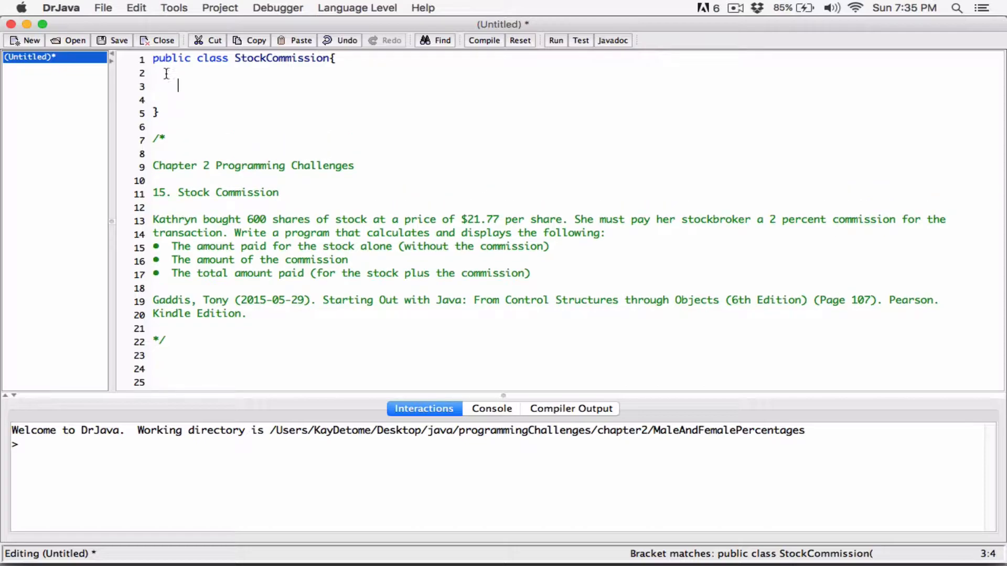
pyautogui.write('public st')
pyautogui.write('ati')
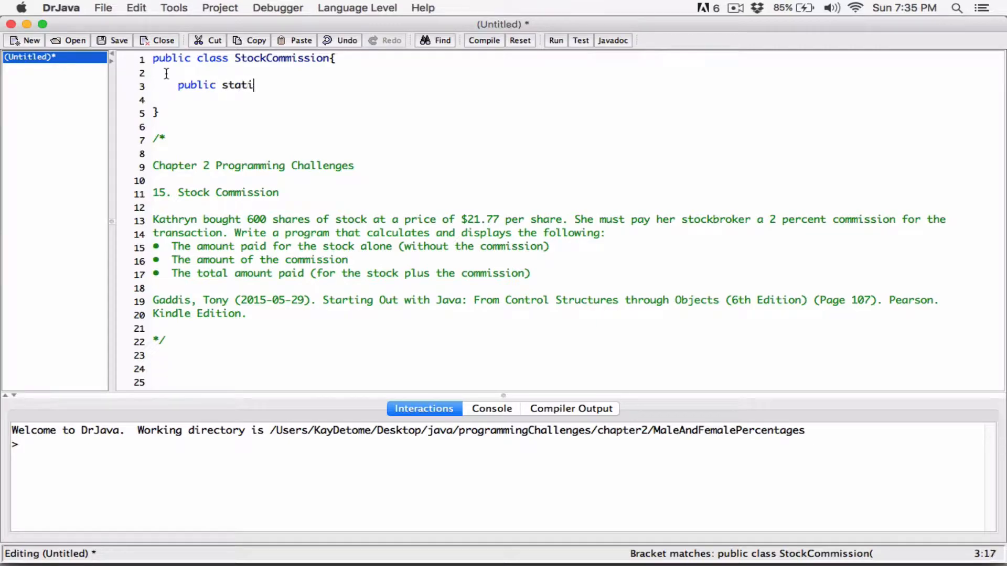
pyautogui.write('c void main')
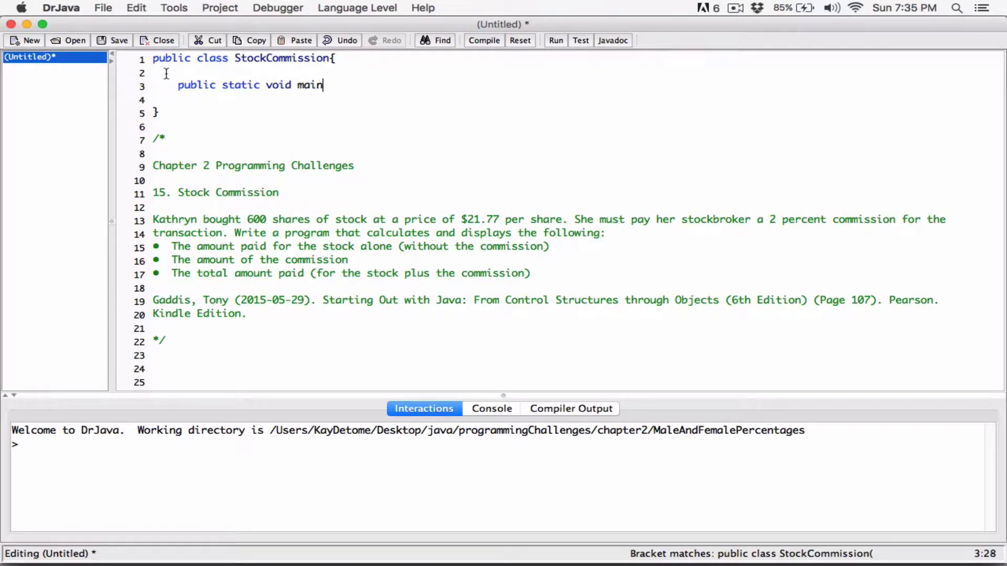
pyautogui.write('(){}')
pyautogui.press('Left')
pyautogui.press('Return')
pyautogui.press('Return')
pyautogui.press('Return')
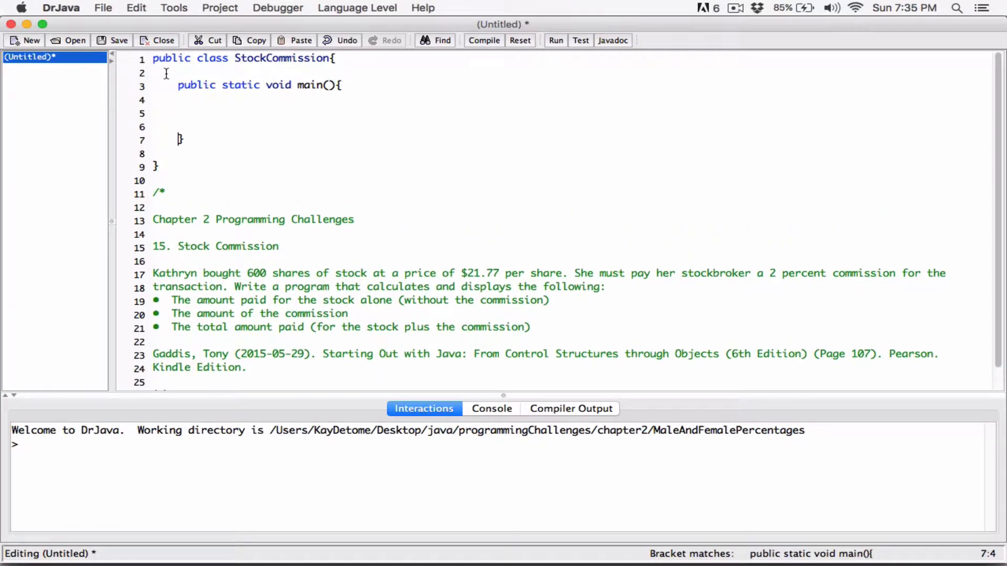
pyautogui.press('Up')
pyautogui.press('Up')
pyautogui.click(328, 84)
pyautogui.press('Left')
pyautogui.write('s')
pyautogui.press('BackSpace')
pyautogui.write('Strig')
pyautogui.press('BackSpace')
pyautogui.write('ng ')
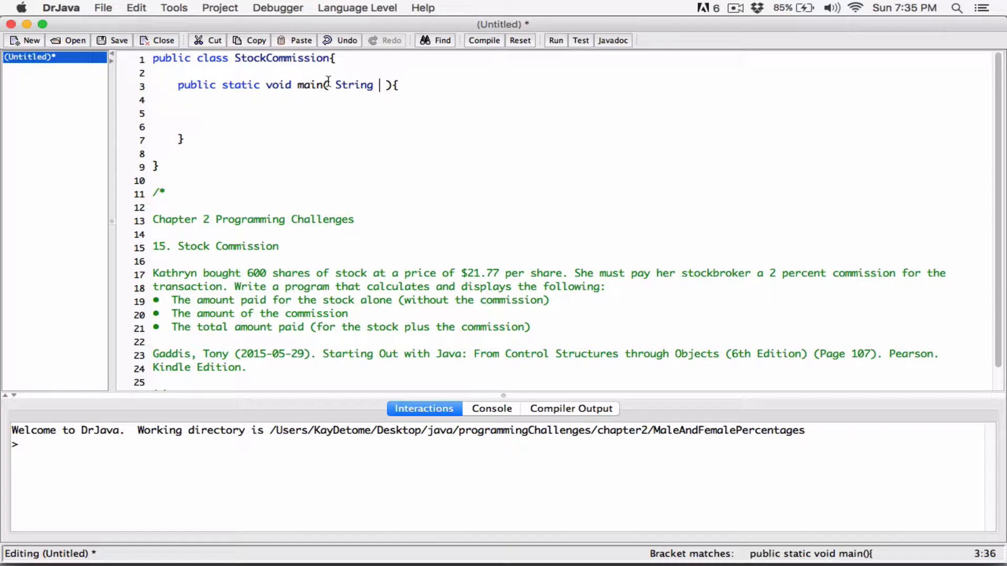
pyautogui.write('[ ] args')
pyautogui.press('Right')
pyautogui.press('Right')
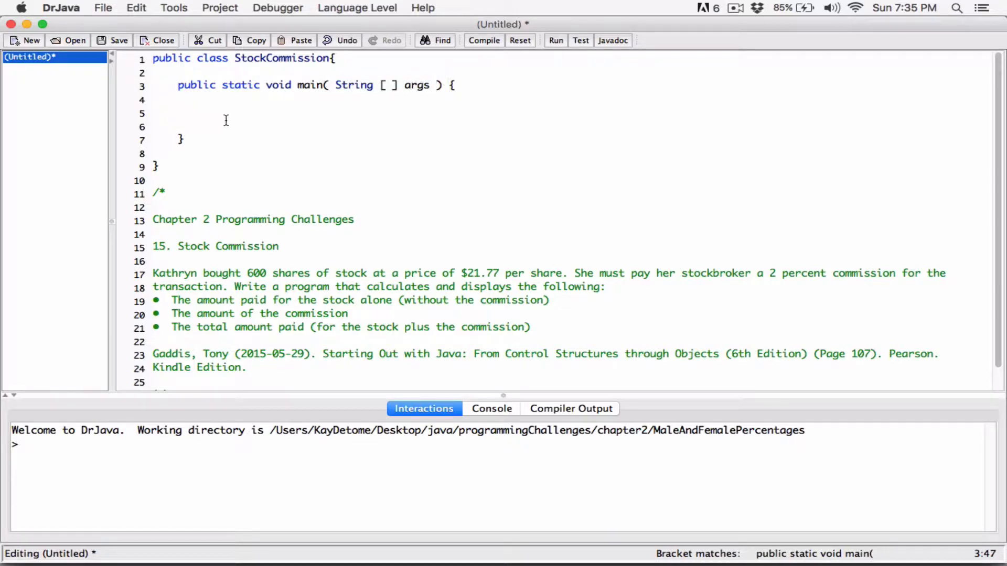
pyautogui.click(225, 120)
# Add a '// declare variables' comment and 'double stockTotal = 21.77 * 600;' inside main
pyautogui.click(281, 117)
pyautogui.write('// ')
pyautogui.write('declare ')
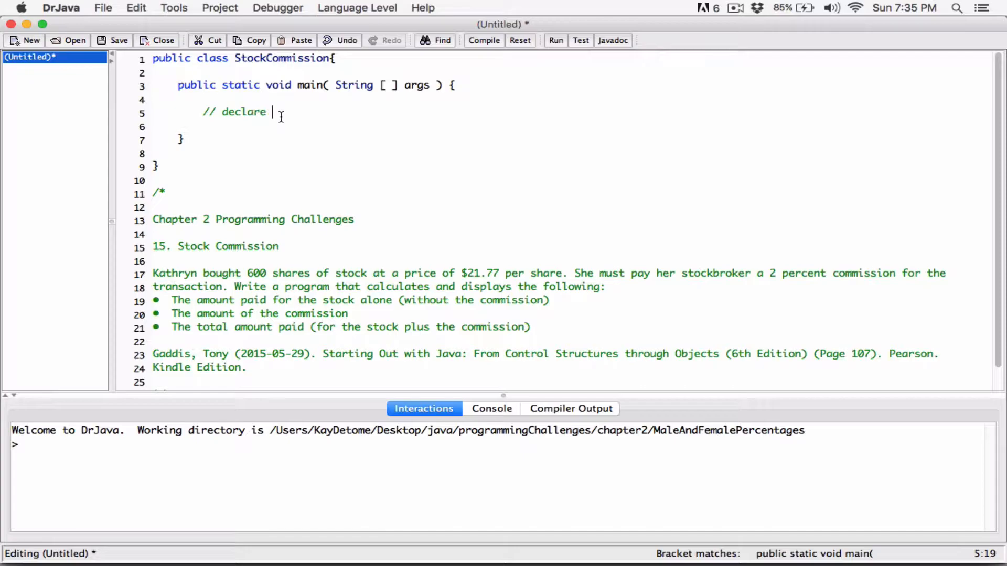
pyautogui.write('vari')
pyautogui.write('ables')
pyautogui.press('Return')
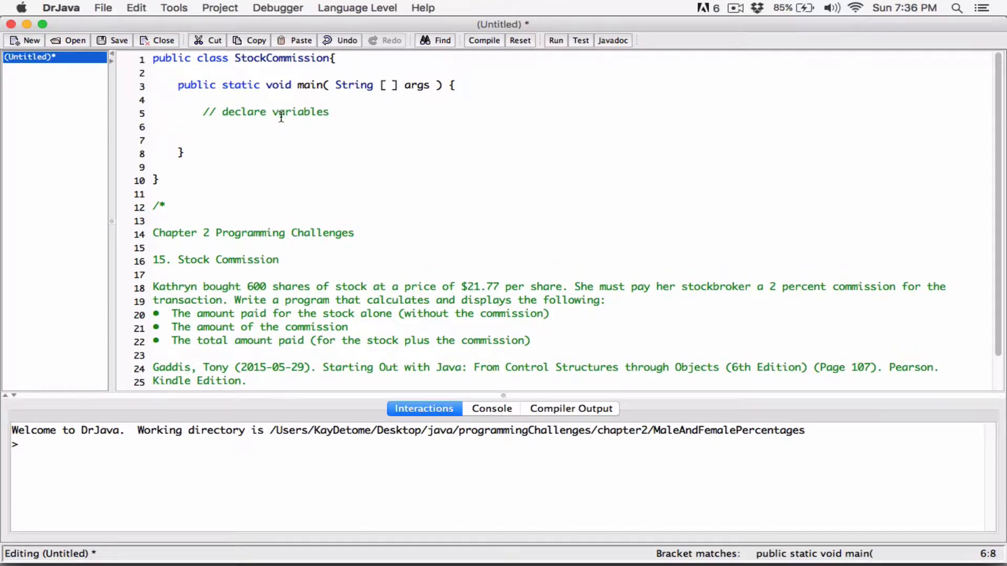
pyautogui.scroll(-3, 292, 175)
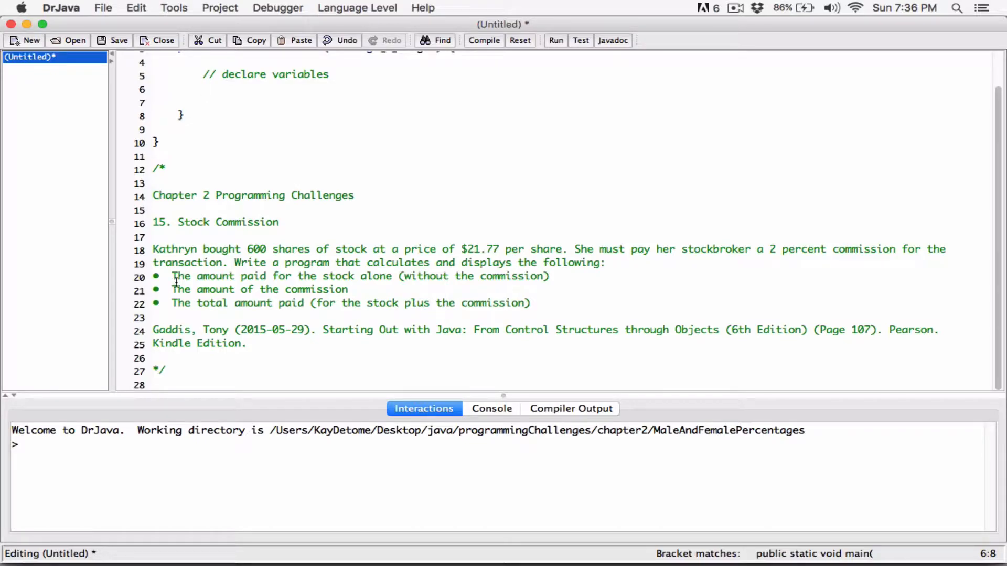
pyautogui.moveTo(172, 276); pyautogui.dragTo(412, 276)
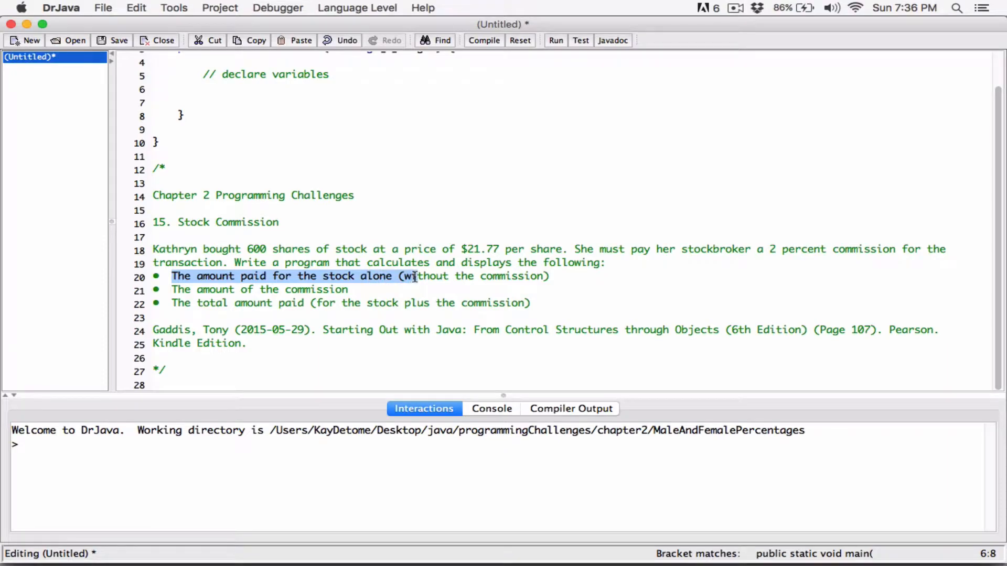
pyautogui.click(254, 87)
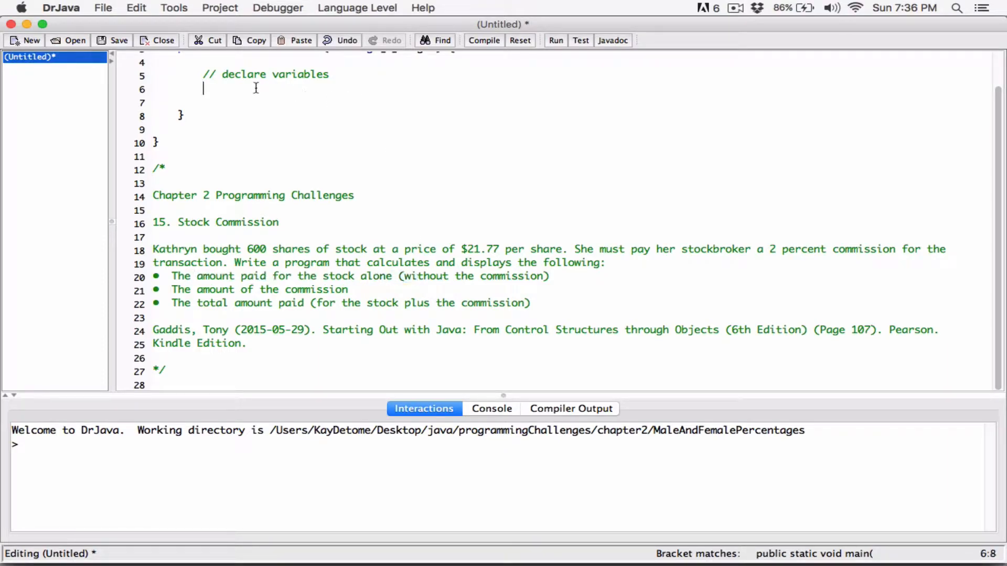
pyautogui.write('d')
pyautogui.write('ouble ')
pyautogui.write('s')
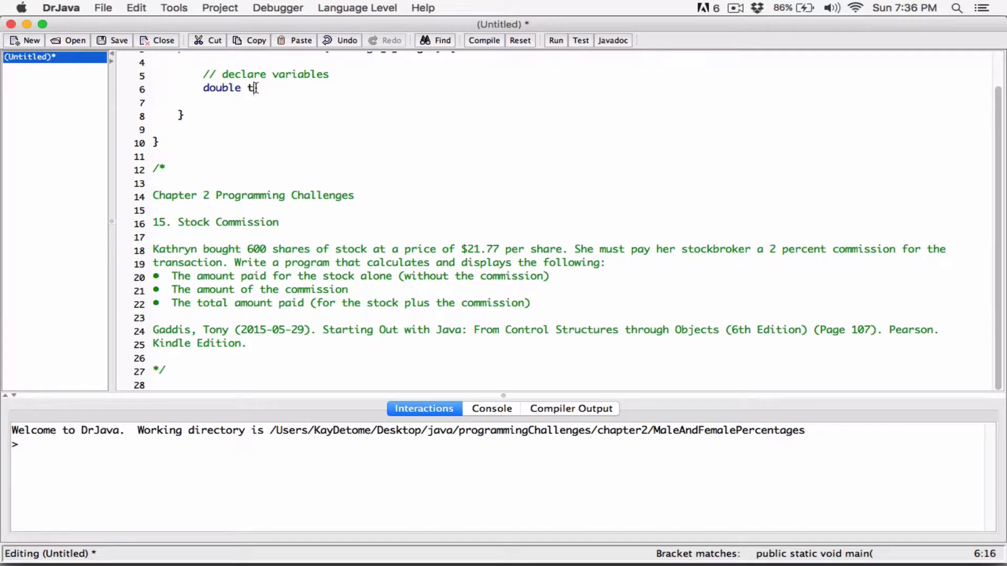
pyautogui.write('t')
pyautogui.press('BackSpace')
pyautogui.press('BackSpace')
pyautogui.write('amou')
pyautogui.write('tPa')
pyautogui.press('BackSpace')
pyautogui.press('BackSpace')
pyautogui.press('BackSpace')
pyautogui.press('BackSpace')
pyautogui.press('BackSpace')
pyautogui.press('BackSpace')
pyautogui.write('stock')
pyautogui.write('A')
pyautogui.press('BackSpace')
pyautogui.write('Total')
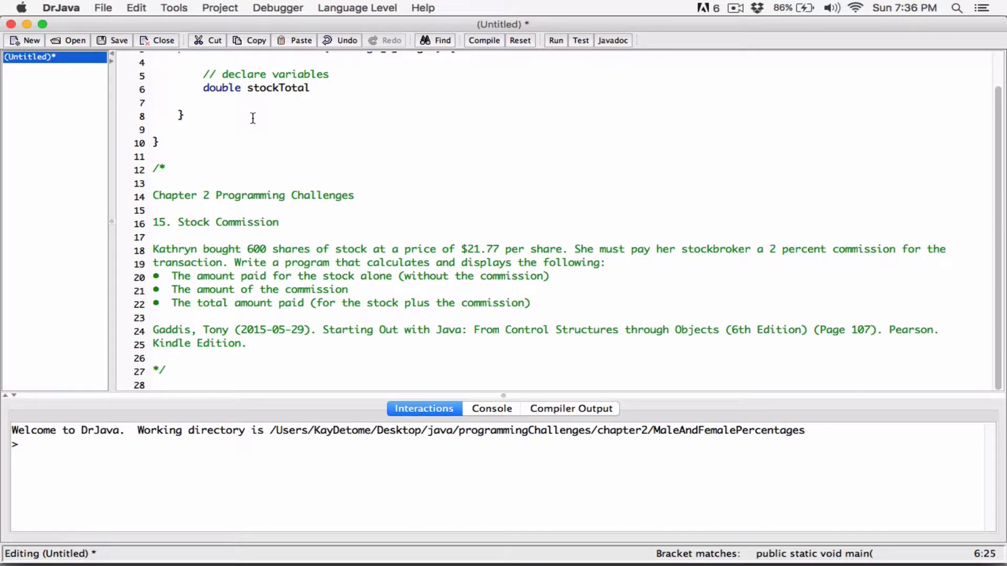
pyautogui.write(' =')
pyautogui.write('21.77 * ')
pyautogui.write('600;')
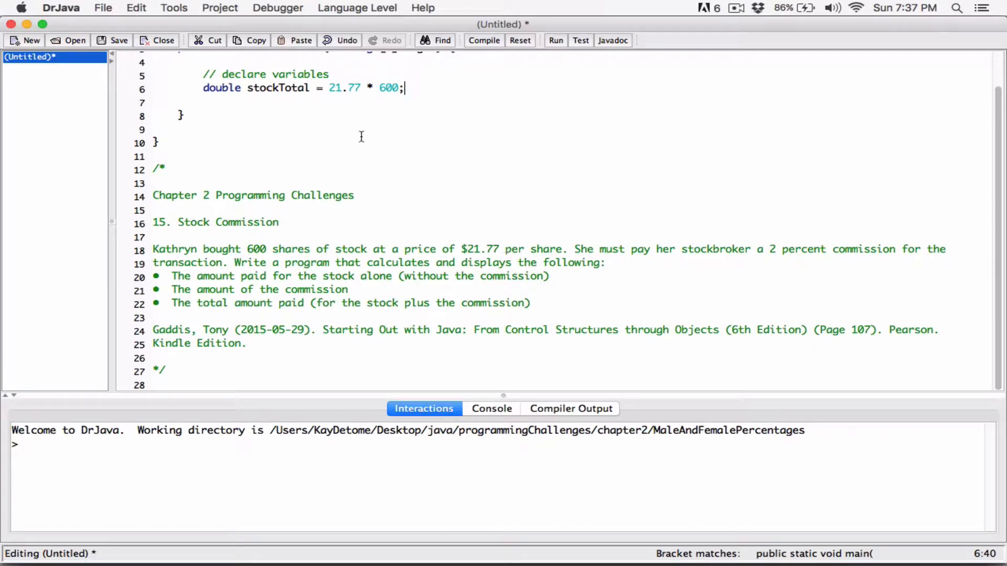
pyautogui.doubleClick(297, 87)
pyautogui.click(410, 88)
# Declare 'double stockCommission = 0.02 * stockTotal;' on line 7, correcting the name's spelling
pyautogui.press('Return')
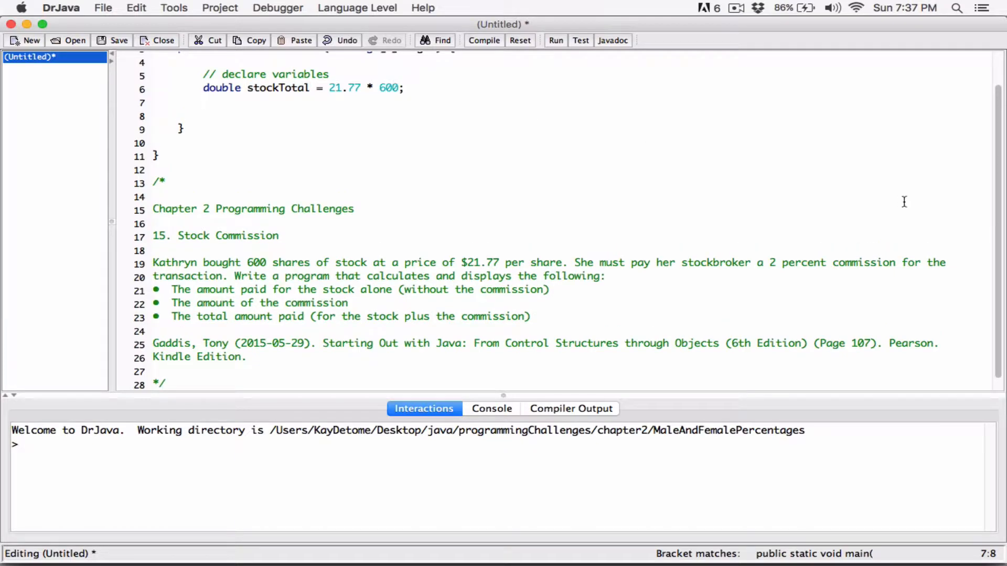
pyautogui.moveTo(768, 263)
pyautogui.mouseDown()
pyautogui.moveTo(837, 262)
pyautogui.moveTo(224, 277)
pyautogui.mouseUp()
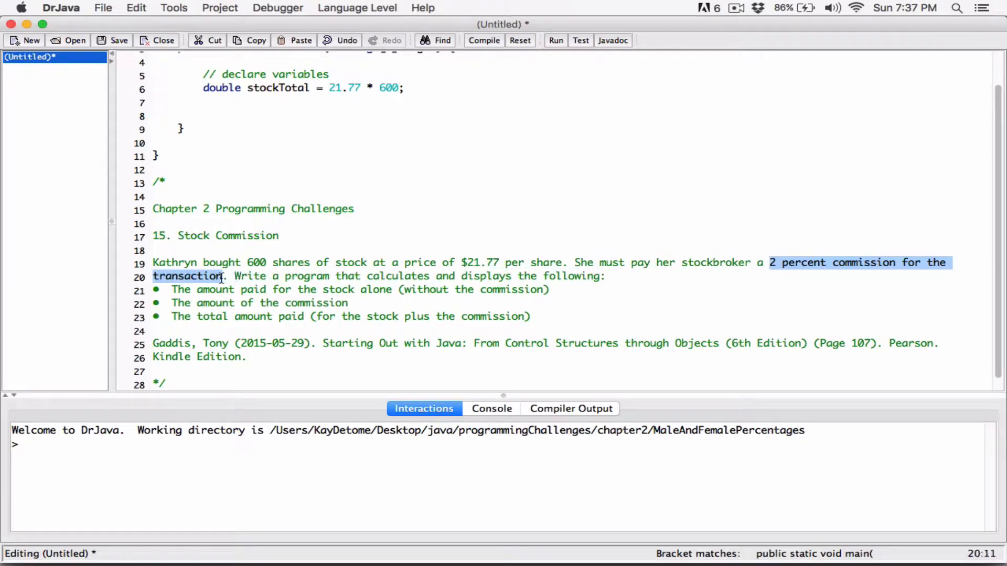
pyautogui.click(229, 102)
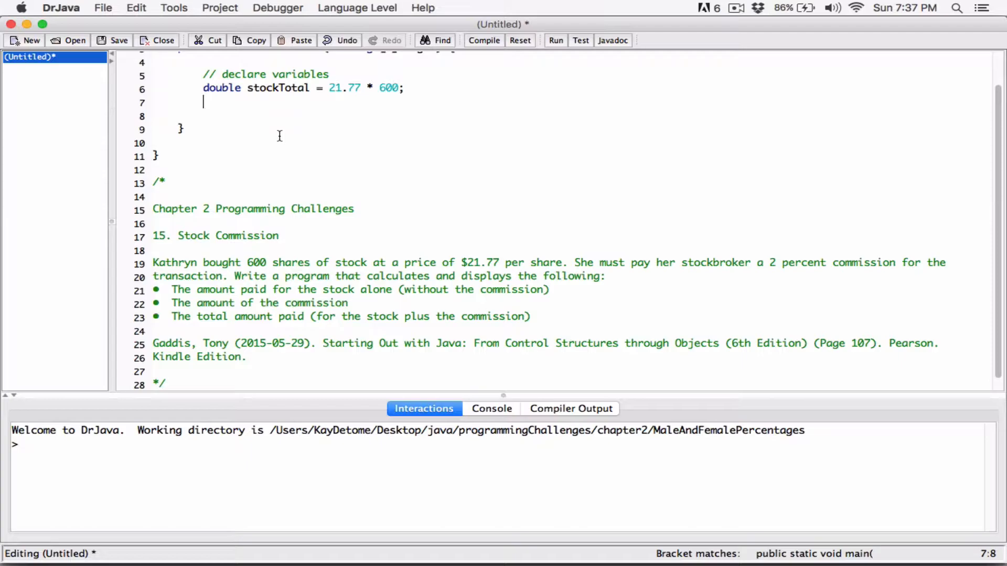
pyautogui.write('0.0')
pyautogui.write('2 *')
pyautogui.write(' st')
pyautogui.write('ockToa')
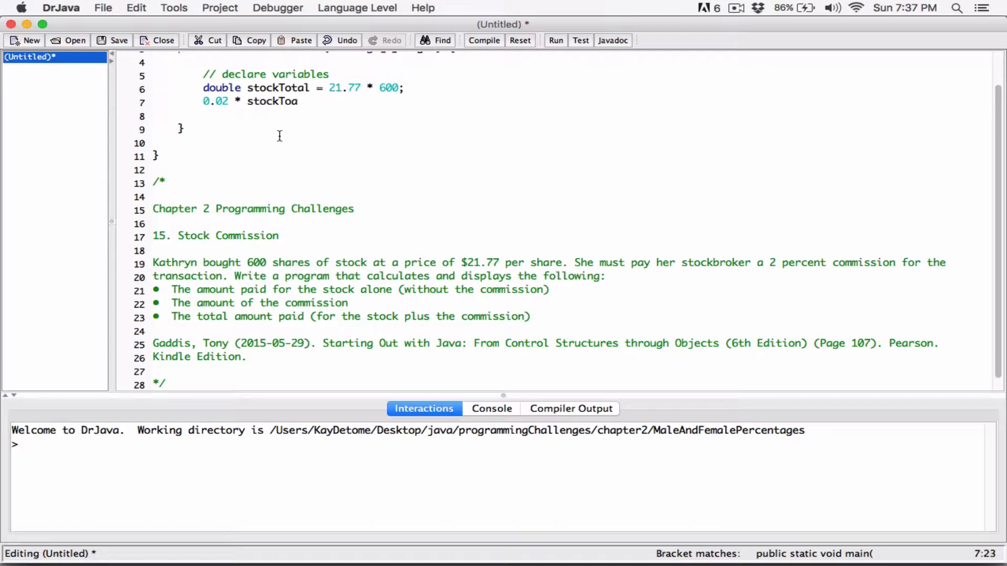
pyautogui.press('BackSpace')
pyautogui.write('tal;')
pyautogui.click(203, 101)
pyautogui.press('Left')
pyautogui.write('double stoc')
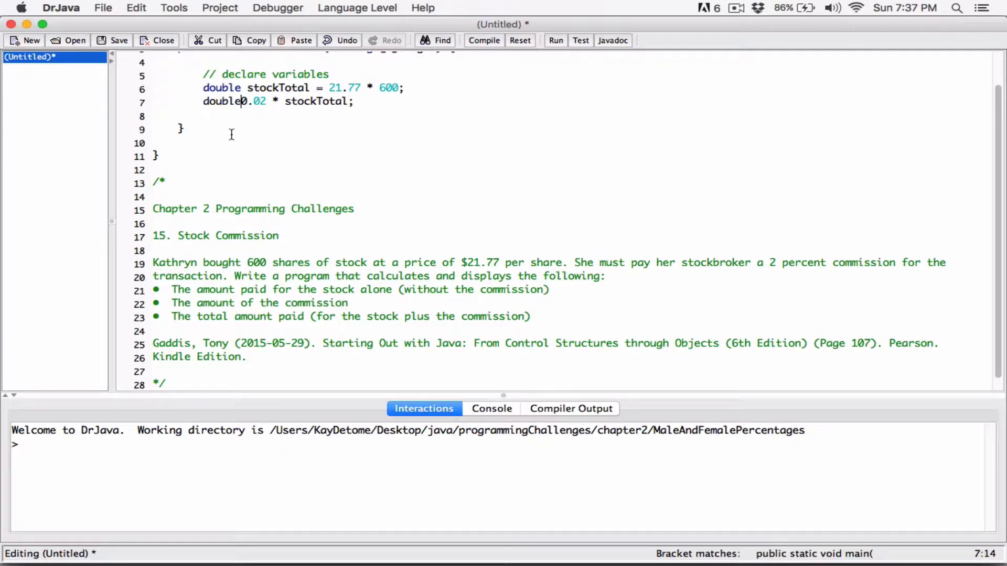
pyautogui.write('kCommision')
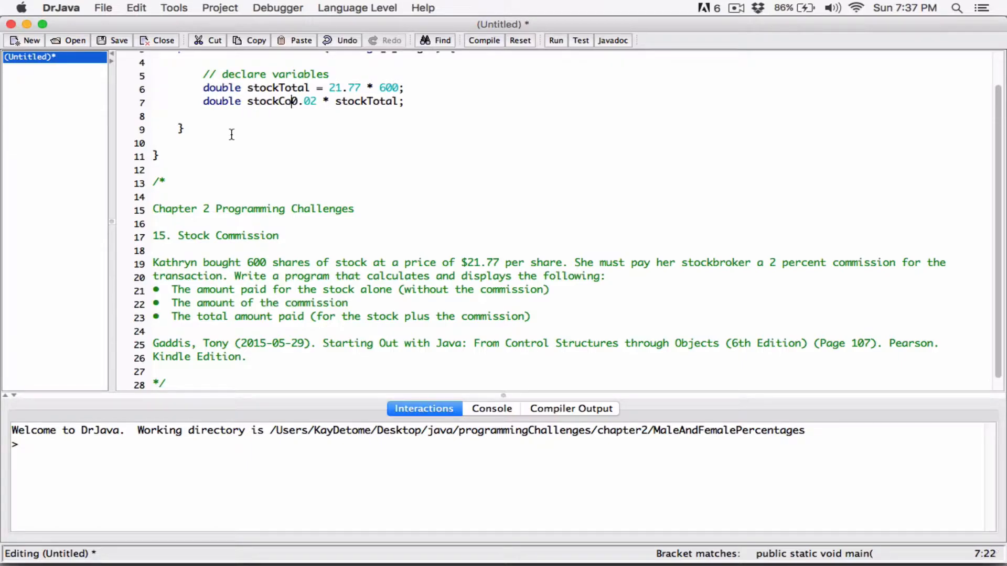
pyautogui.write(' =')
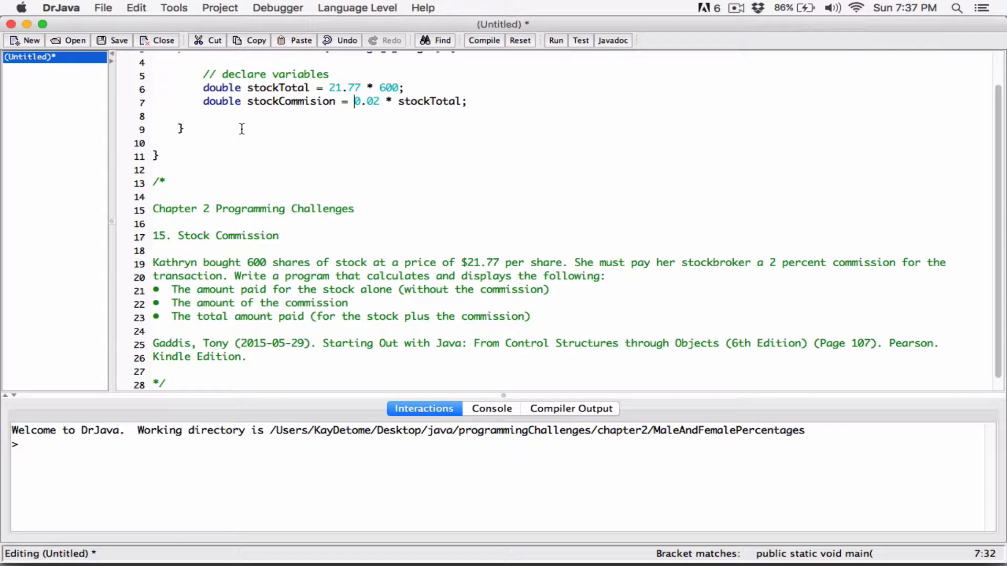
pyautogui.click(316, 103)
pyautogui.write('s')
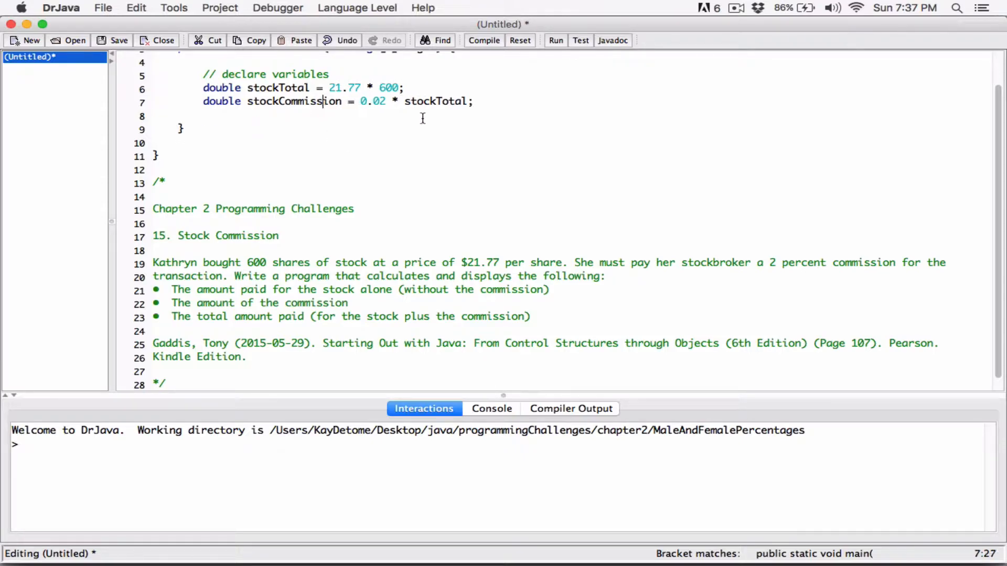
pyautogui.click(469, 102)
# Declare 'double totalAmount = stockTotal + stockCommission;' on line 8 with blank lines below
pyautogui.press('Return')
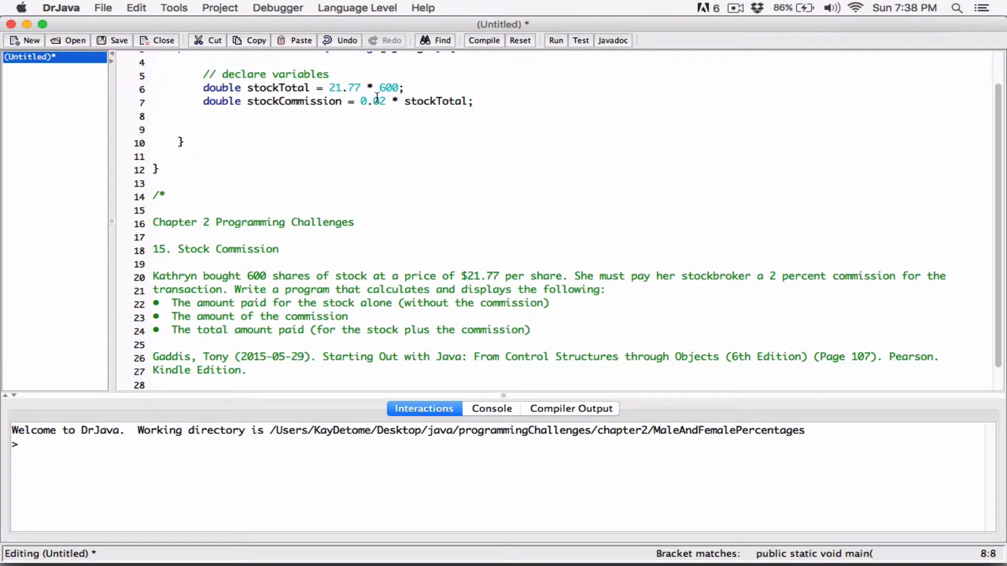
pyautogui.moveTo(247, 88); pyautogui.dragTo(305, 90)
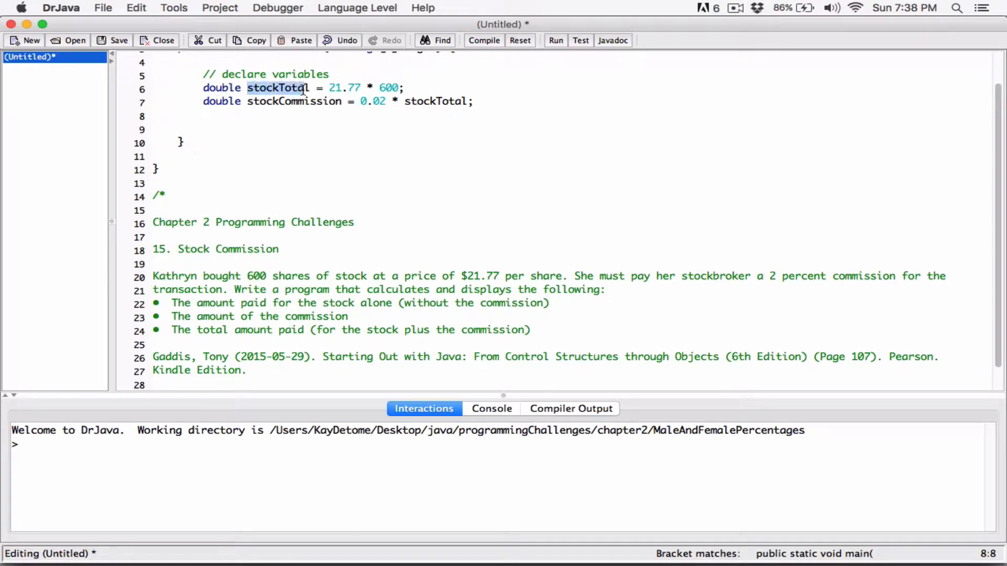
pyautogui.click(249, 103)
pyautogui.moveTo(248, 100); pyautogui.dragTo(342, 100)
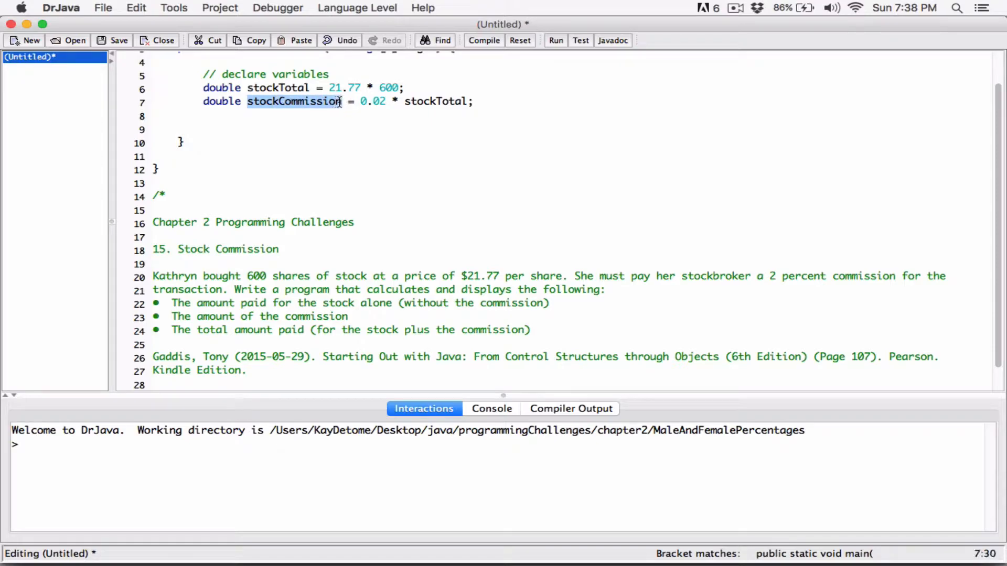
pyautogui.click(477, 100)
pyautogui.press('Return')
pyautogui.write('doub')
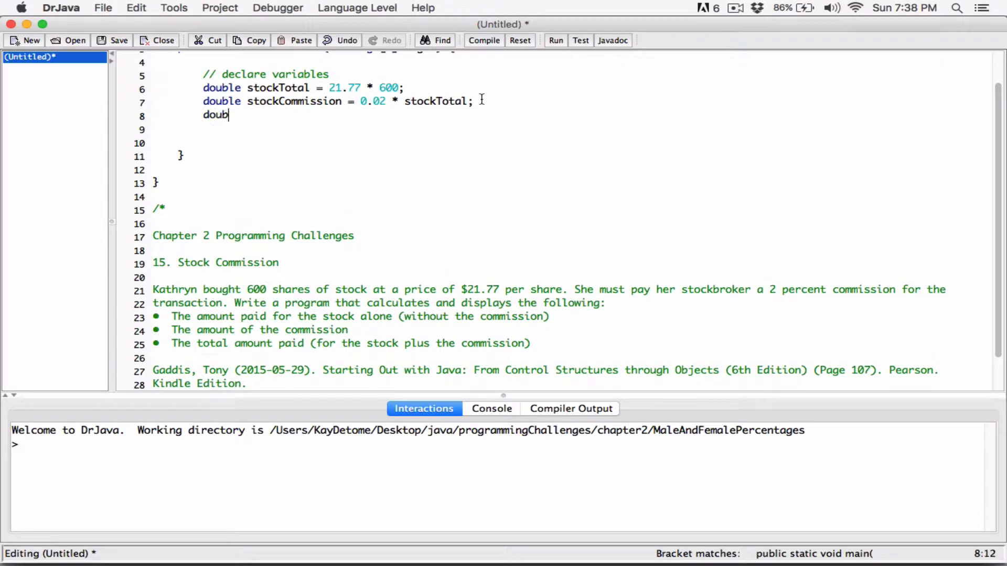
pyautogui.write('le stock')
pyautogui.press('BackSpace')
pyautogui.press('BackSpace')
pyautogui.press('BackSpace')
pyautogui.press('BackSpace')
pyautogui.press('BackSpace')
pyautogui.write('Tota')
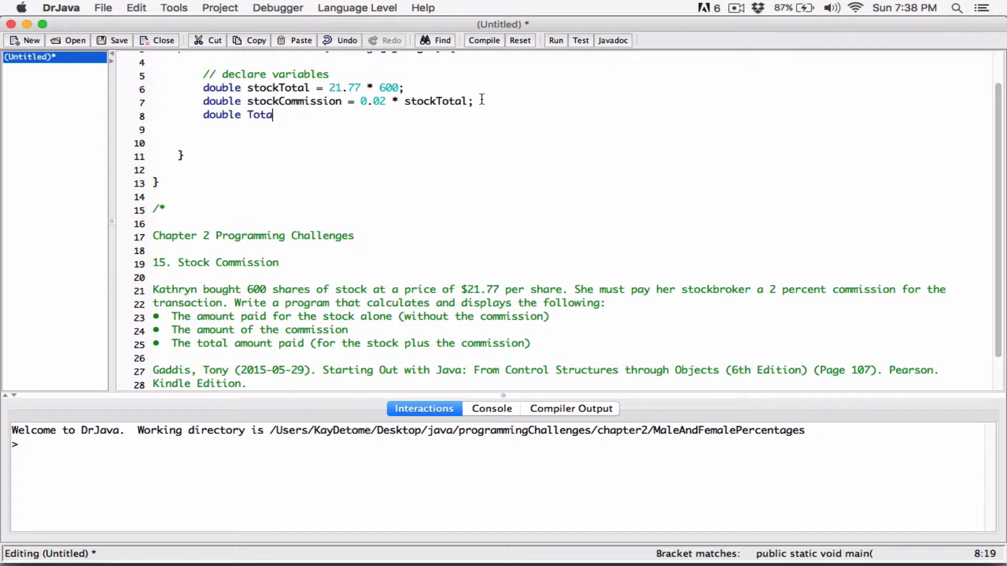
pyautogui.write('l')
pyautogui.press('BackSpace')
pyautogui.press('BackSpace')
pyautogui.press('BackSpace')
pyautogui.press('BackSpace')
pyautogui.press('BackSpace')
pyautogui.press('BackSpace')
pyautogui.write('totalAmoun')
pyautogui.write('t = st')
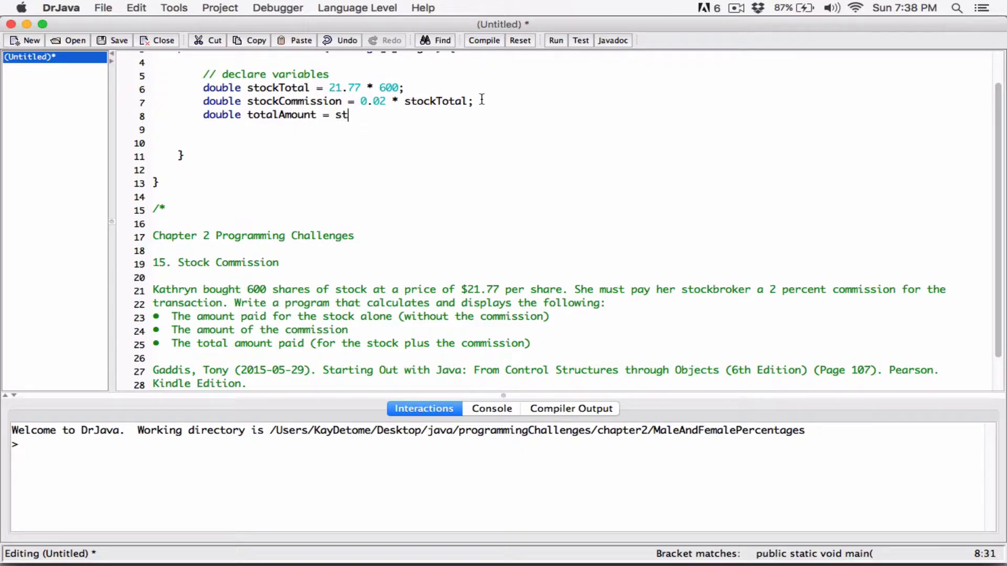
pyautogui.write('ok')
pyautogui.press('BackSpace')
pyautogui.write('ckT')
pyautogui.write('otal + ')
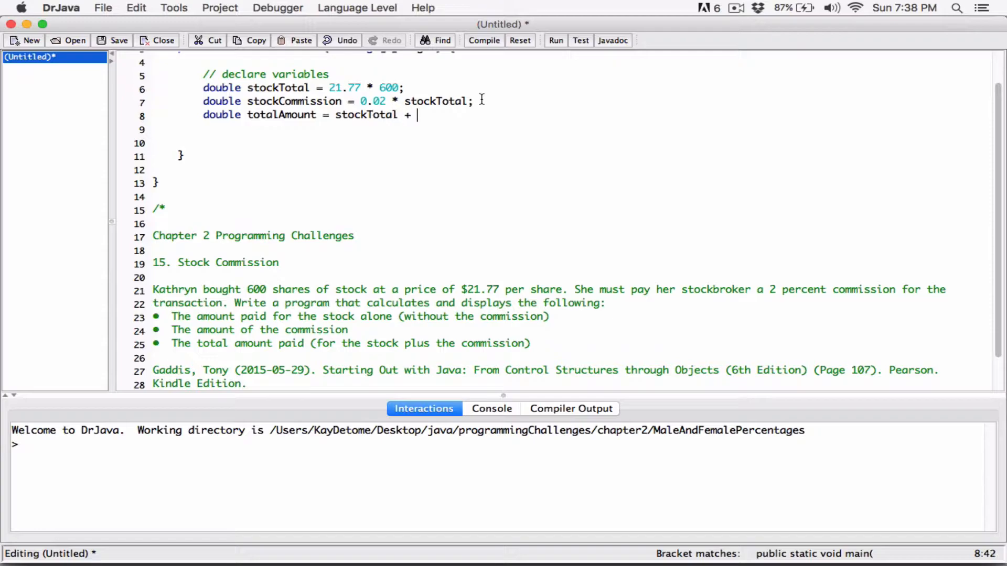
pyautogui.write('stockComm')
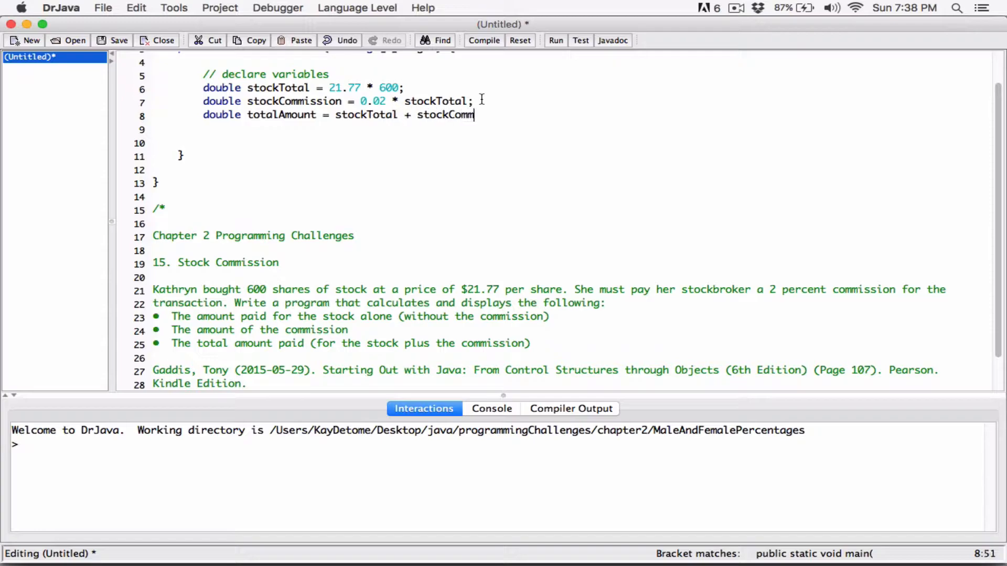
pyautogui.write('mission')
pyautogui.write(';')
pyautogui.press('Return')
pyautogui.press('Return')
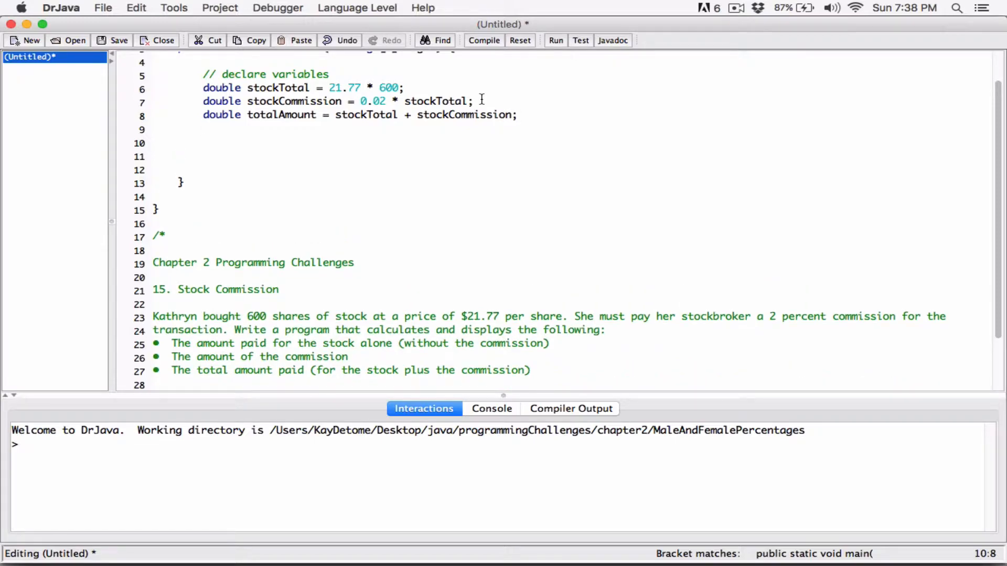
pyautogui.scroll(-3, 504, 189)
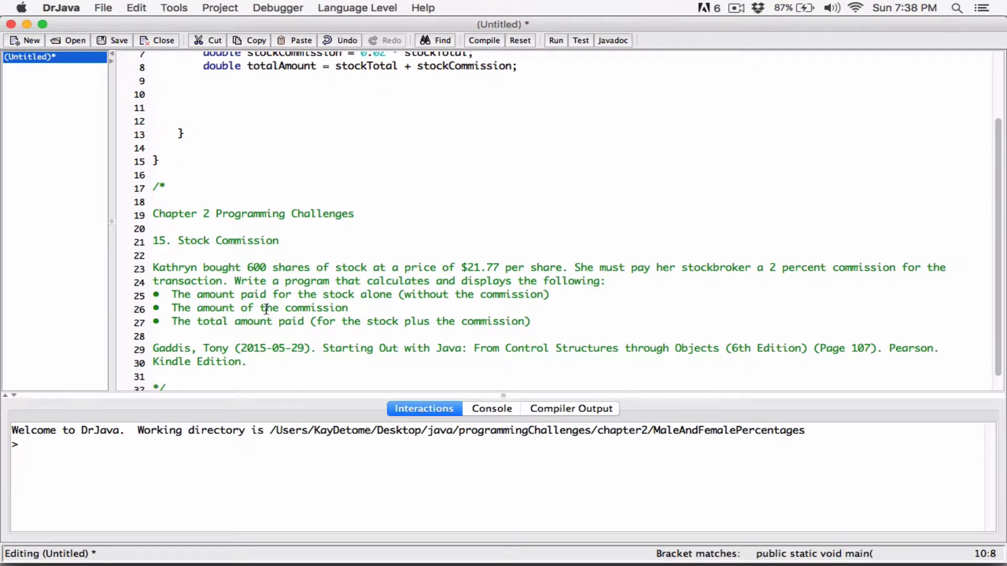
# Add a '// display details' comment after the declarations, discarding a started System statement
pyautogui.moveTo(172, 295); pyautogui.dragTo(363, 335)
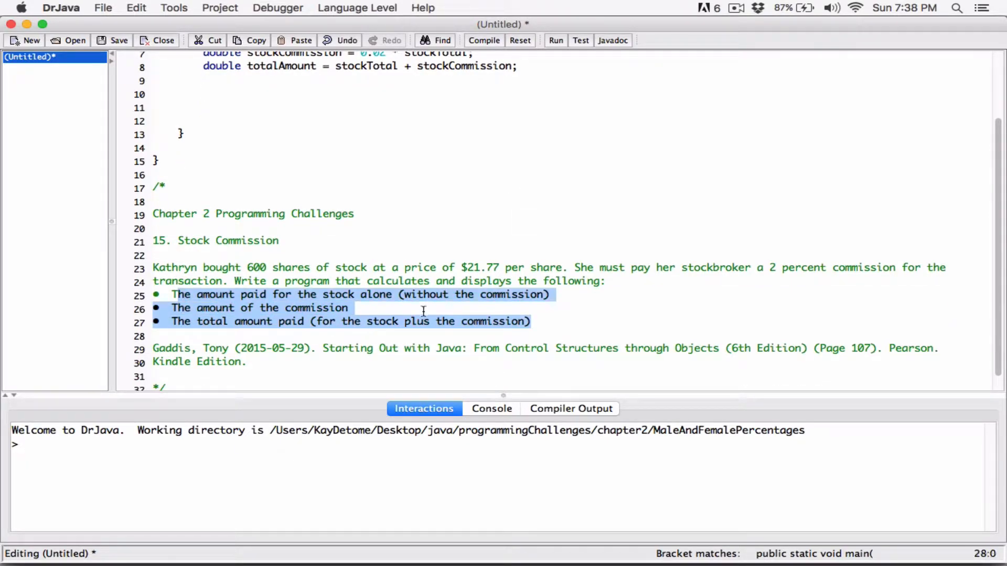
pyautogui.scroll(1, 424, 312)
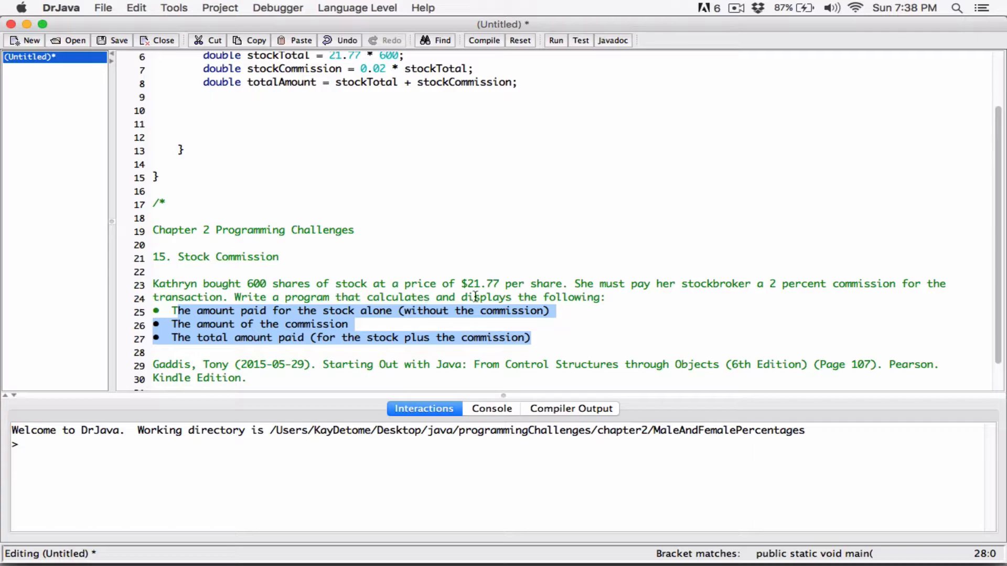
pyautogui.scroll(2, 474, 296)
pyautogui.click(248, 137)
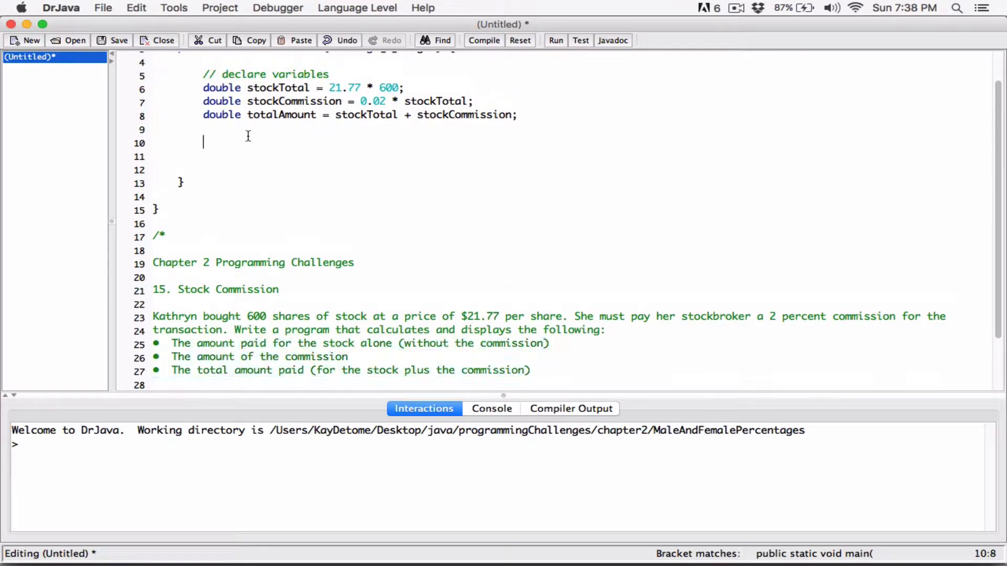
pyautogui.write('// displa')
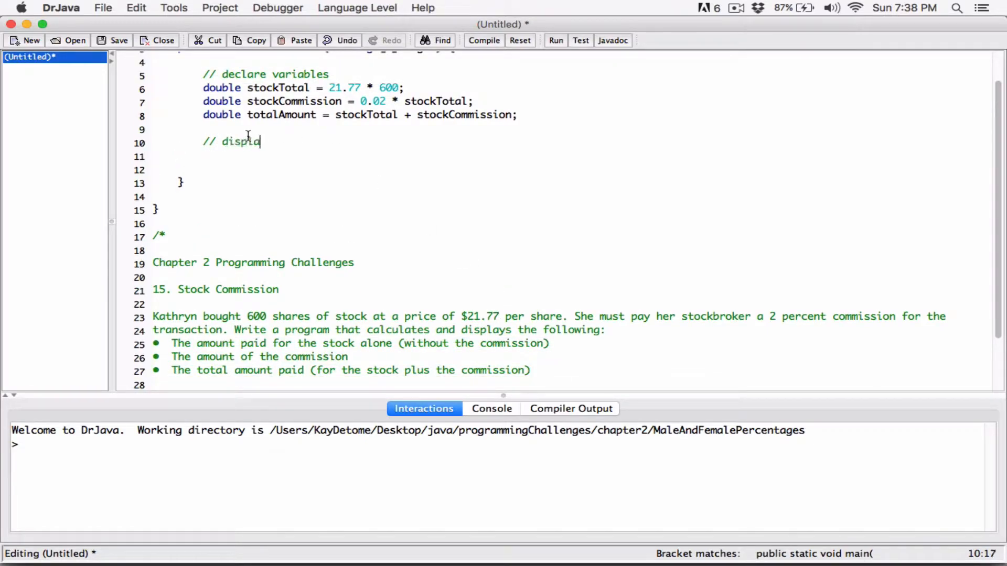
pyautogui.write('y details')
pyautogui.press('Return')
pyautogui.write('Syst')
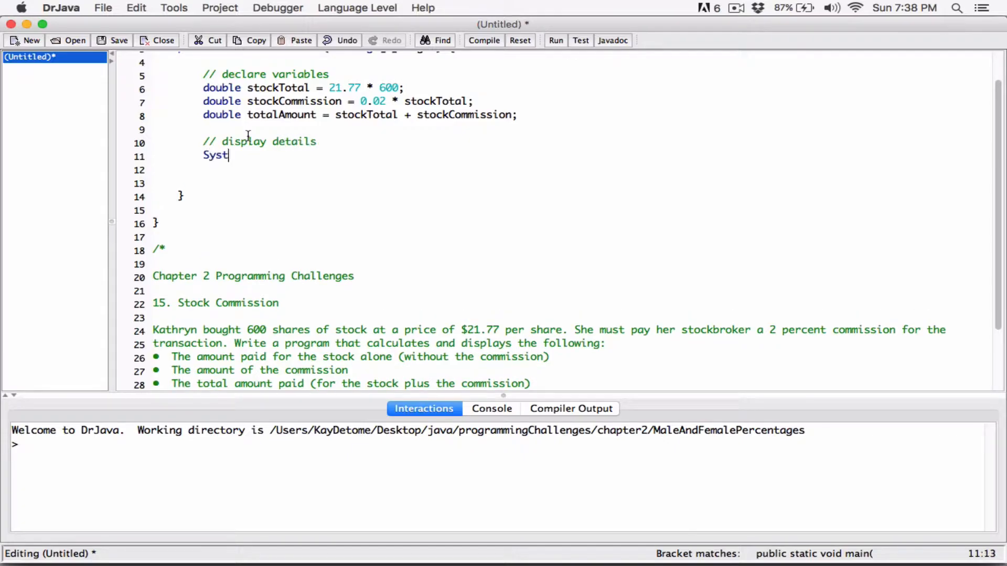
pyautogui.write('em')
pyautogui.press('BackSpace')
pyautogui.press('BackSpace')
pyautogui.press('BackSpace')
pyautogui.press('BackSpace')
pyautogui.press('BackSpace')
pyautogui.press('BackSpace')
pyautogui.press('BackSpace')
pyautogui.press('BackSpace')
pyautogui.press('BackSpace')
pyautogui.press('BackSpace')
pyautogui.press('BackSpace')
pyautogui.press('BackSpace')
pyautogui.press('BackSpace')
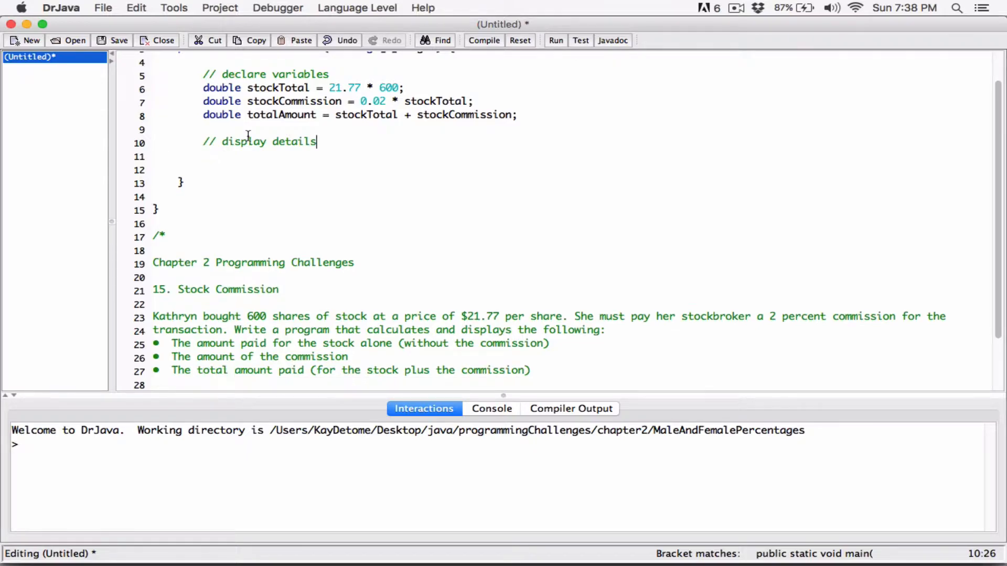
pyautogui.scroll(3, 304, 146)
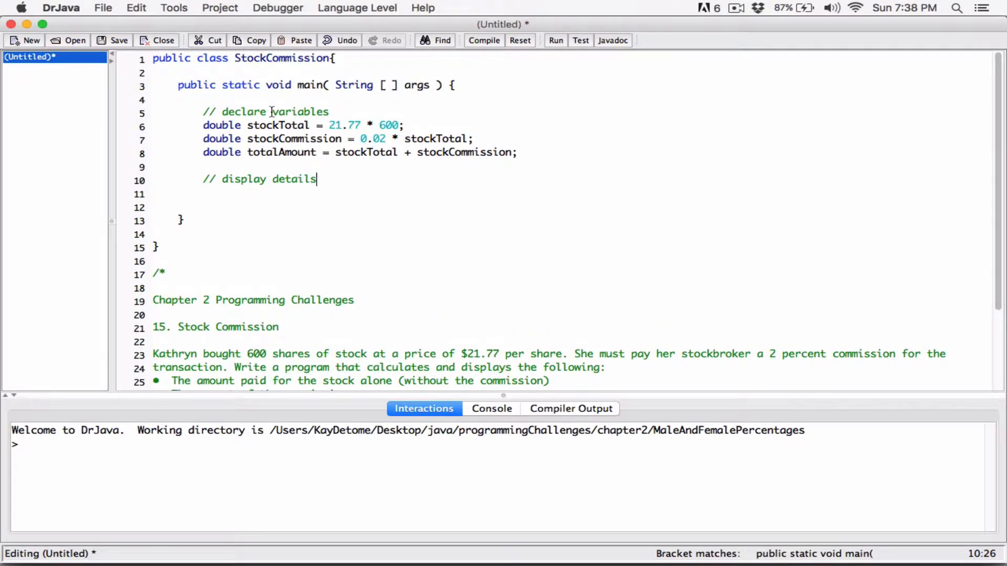
# Insert 'import javax.swing.JOptionPane;' at the top of the file above the class
pyautogui.click(155, 61)
pyautogui.press('Return')
pyautogui.press('Return')
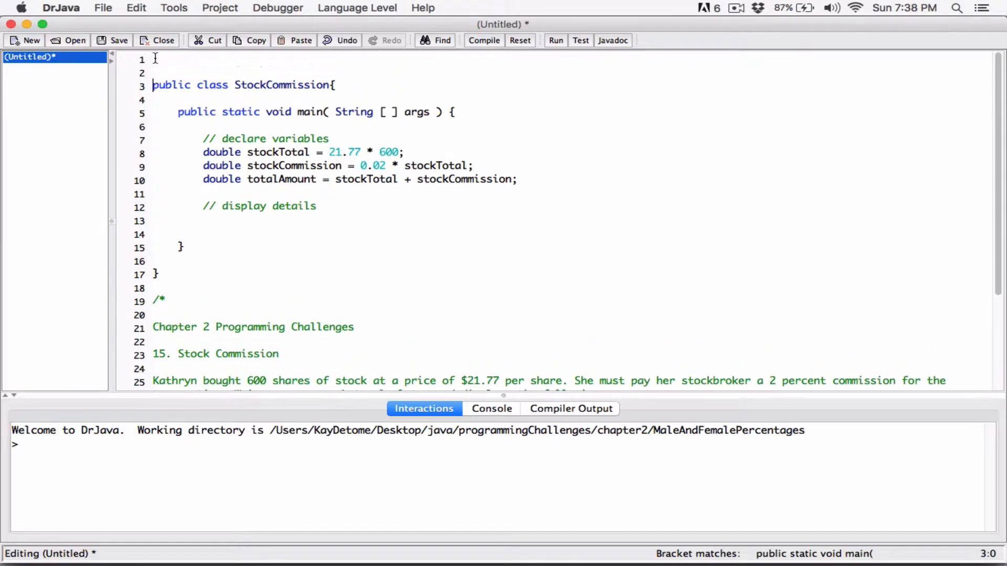
pyautogui.press('Up')
pyautogui.press('Up')
pyautogui.write('import')
pyautogui.write('ja')
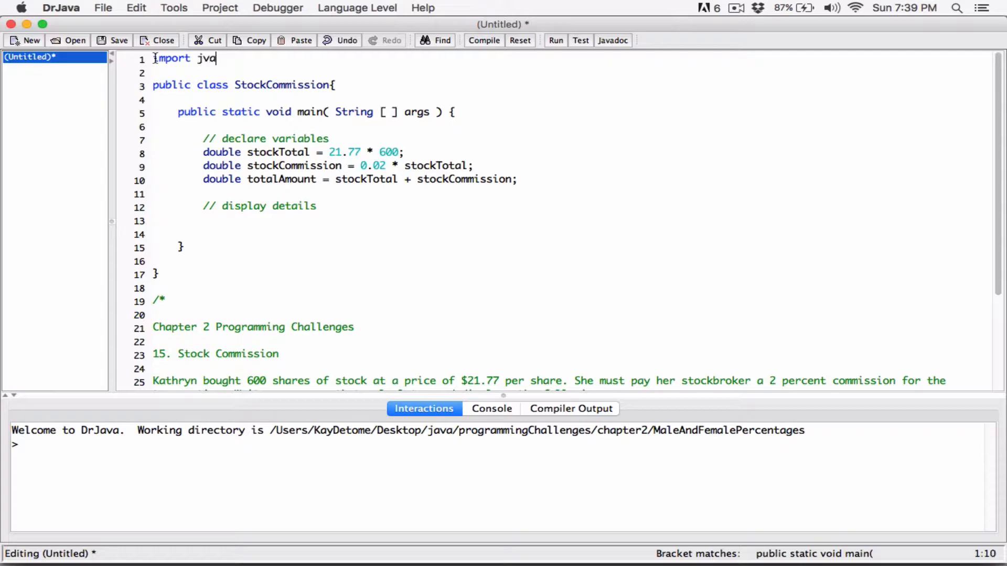
pyautogui.write('vax.sw')
pyautogui.write('ing.')
pyautogui.write('JOptoin')
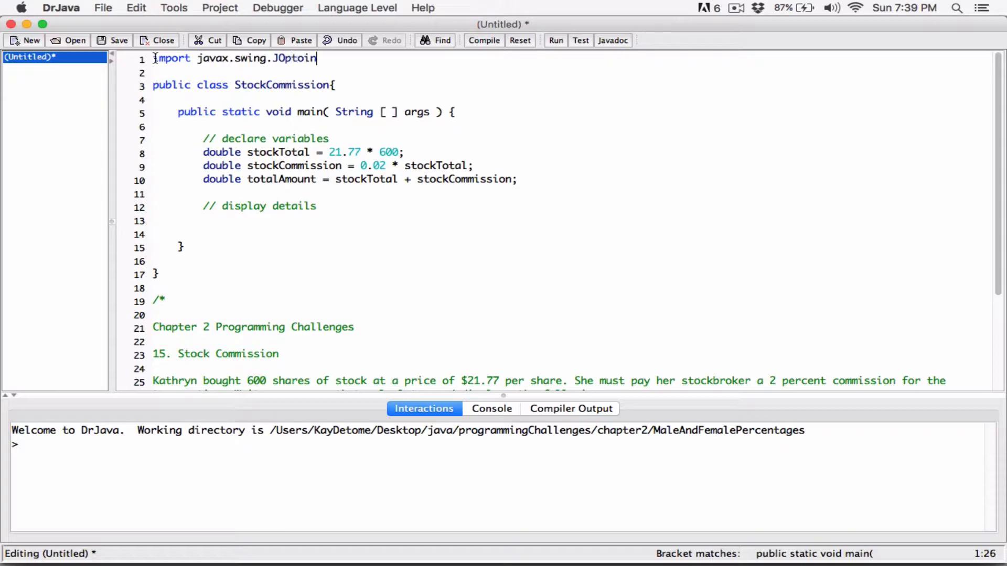
pyautogui.write('P')
pyautogui.press('BackSpace')
pyautogui.press('BackSpace')
pyautogui.press('BackSpace')
pyautogui.write('ionP')
pyautogui.write('ane;')
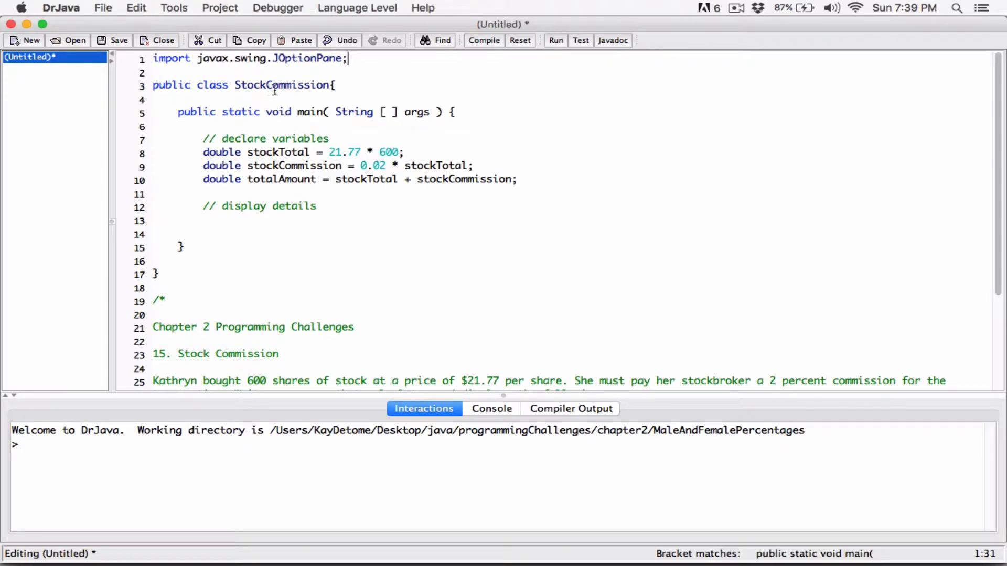
# Begin a 'JOptionPane.showMessageDialog( )' statement on an indented line under the display comment
pyautogui.click(323, 211)
pyautogui.press('Return')
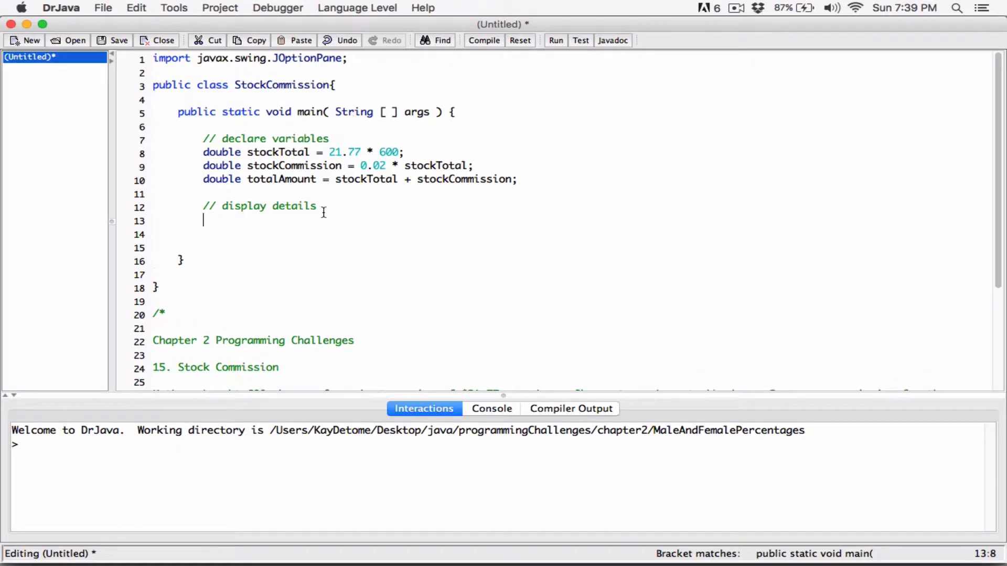
pyautogui.press('BackSpace')
pyautogui.press('BackSpace')
pyautogui.press('BackSpace')
pyautogui.press('BackSpace')
pyautogui.press('BackSpace')
pyautogui.press('BackSpace')
pyautogui.press('BackSpace')
pyautogui.press('BackSpace')
pyautogui.press('Return')
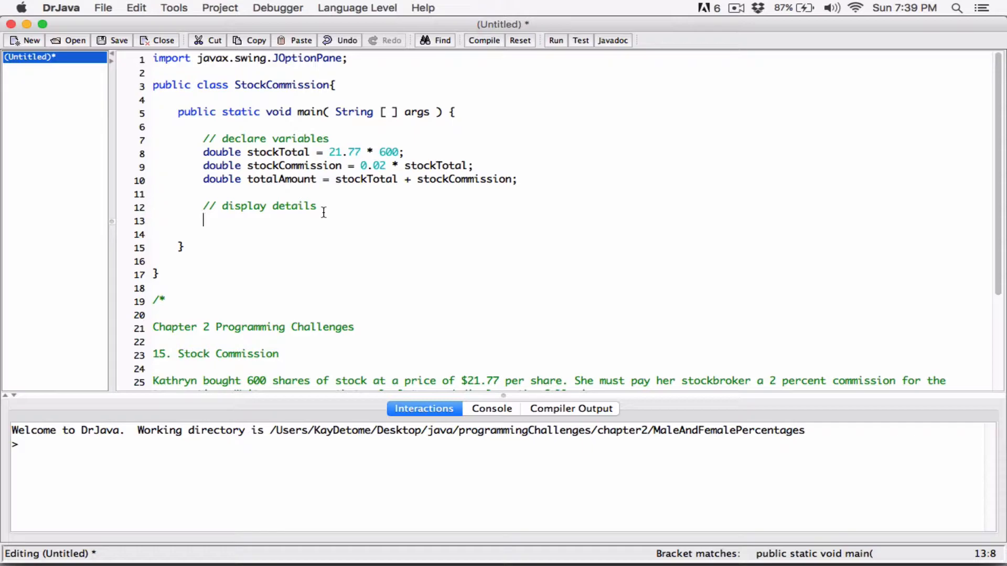
pyautogui.write('JOp')
pyautogui.write('toin')
pyautogui.press('BackSpace')
pyautogui.press('BackSpace')
pyautogui.press('BackSpace')
pyautogui.write('ion')
pyautogui.write('Pane')
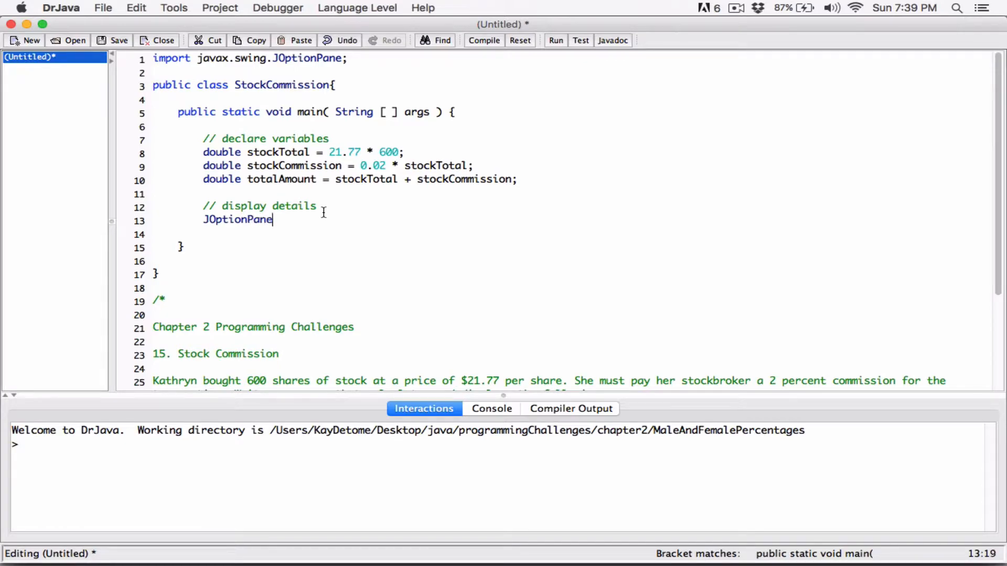
pyautogui.write('.showMes')
pyautogui.write('sageDi')
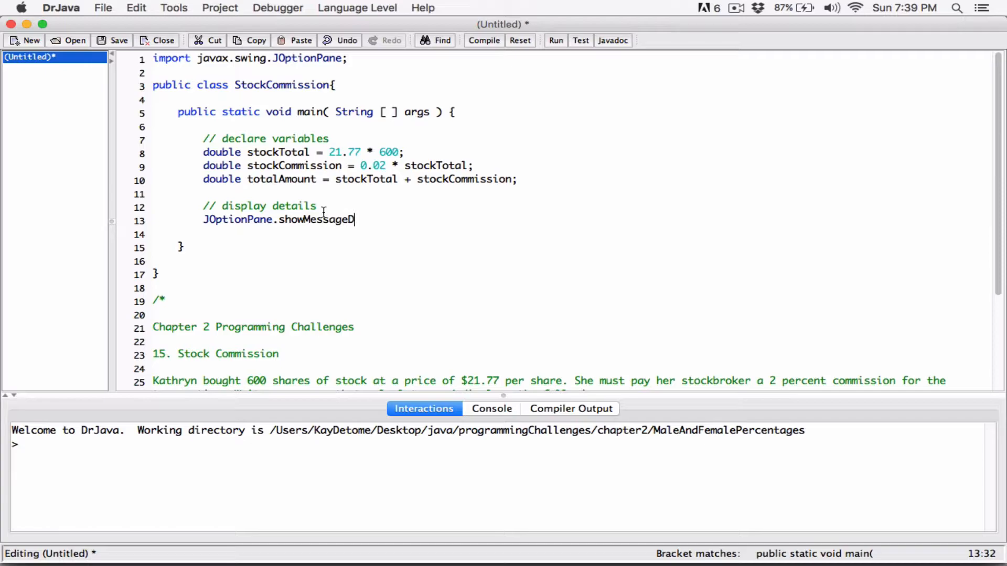
pyautogui.write('alog();')
pyautogui.press('Left')
pyautogui.press('Left')
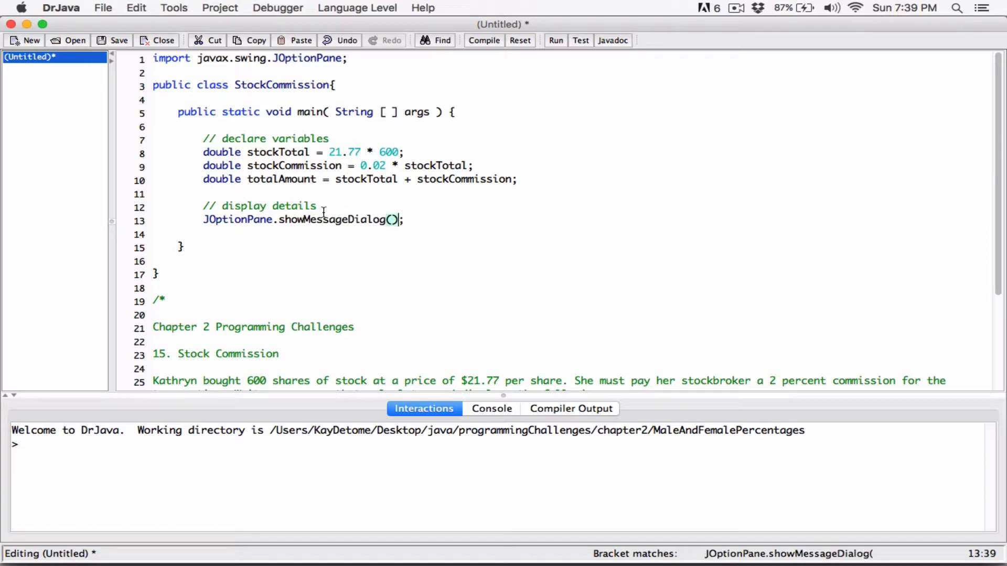
pyautogui.press('Left')
pyautogui.write('""')
# Start the quoted message text about Kathryn inside the dialog call
pyautogui.press('Left')
pyautogui.write('K')
pyautogui.write('ah')
pyautogui.press('BackSpace')
pyautogui.write('thr')
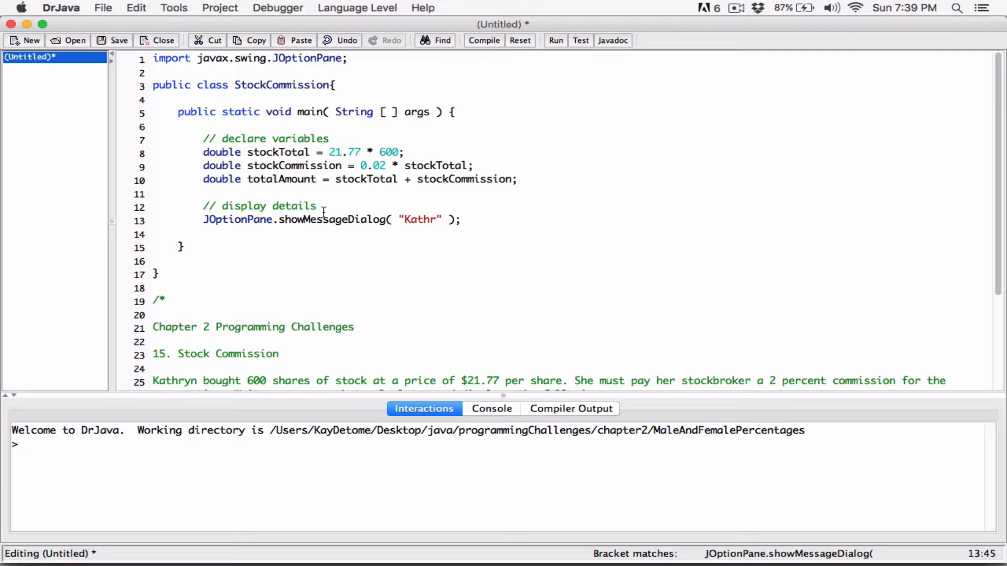
pyautogui.write('yn paaid')
pyautogui.press('BackSpace')
pyautogui.press('BackSpace')
pyautogui.write('id + ')
pyautogui.write('"')
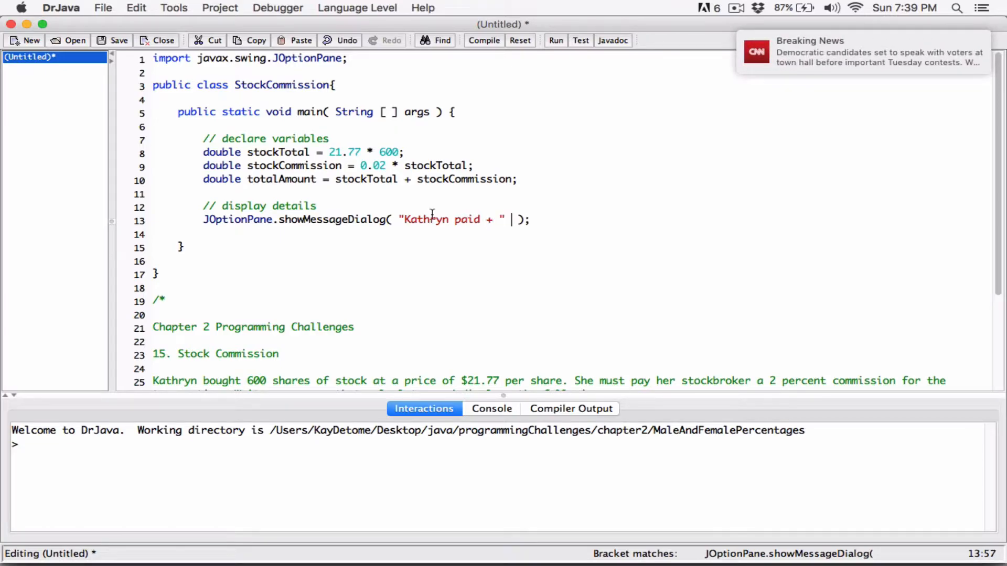
pyautogui.click(758, 56)
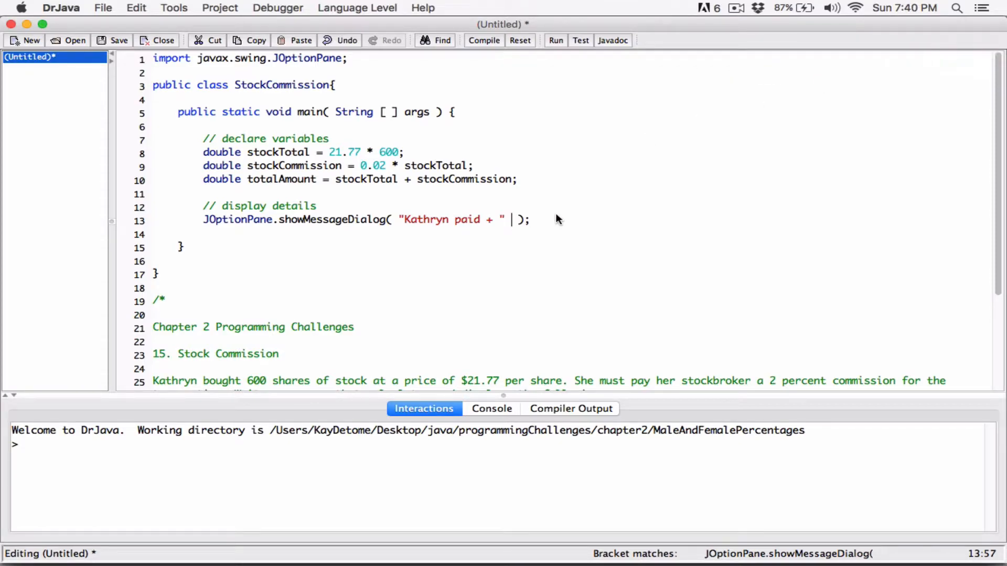
pyautogui.write('st')
pyautogui.write('o')
pyautogui.press('BackSpace')
pyautogui.press('BackSpace')
pyautogui.press('BackSpace')
pyautogui.press('BackSpace')
pyautogui.press('BackSpace')
pyautogui.press('BackSpace')
pyautogui.press('BackSpace')
pyautogui.write('"')
pyautogui.write(' + stoc')
pyautogui.write('kTotal')
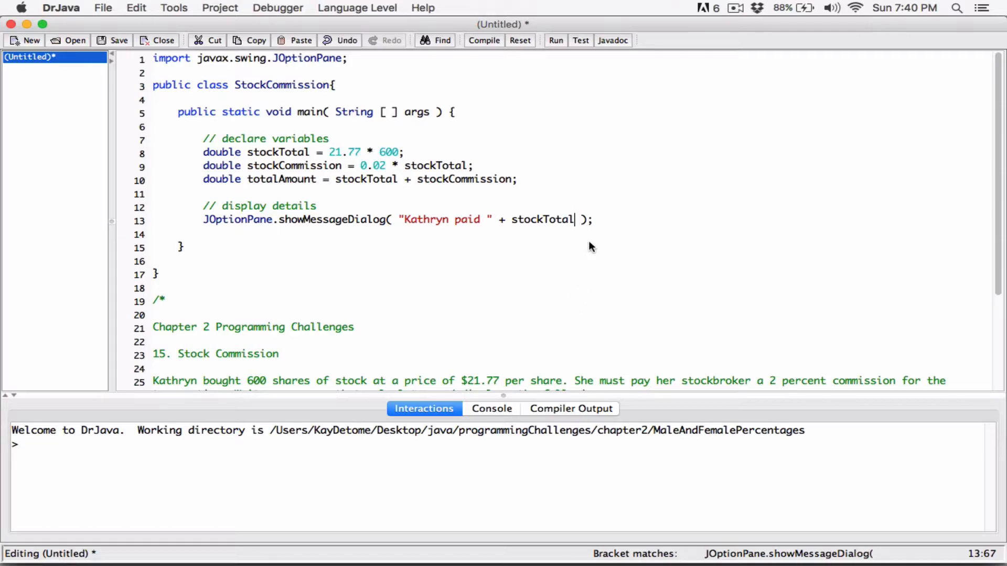
pyautogui.write('+ ')
pyautogui.write(' for the sh')
pyautogui.write('are s')
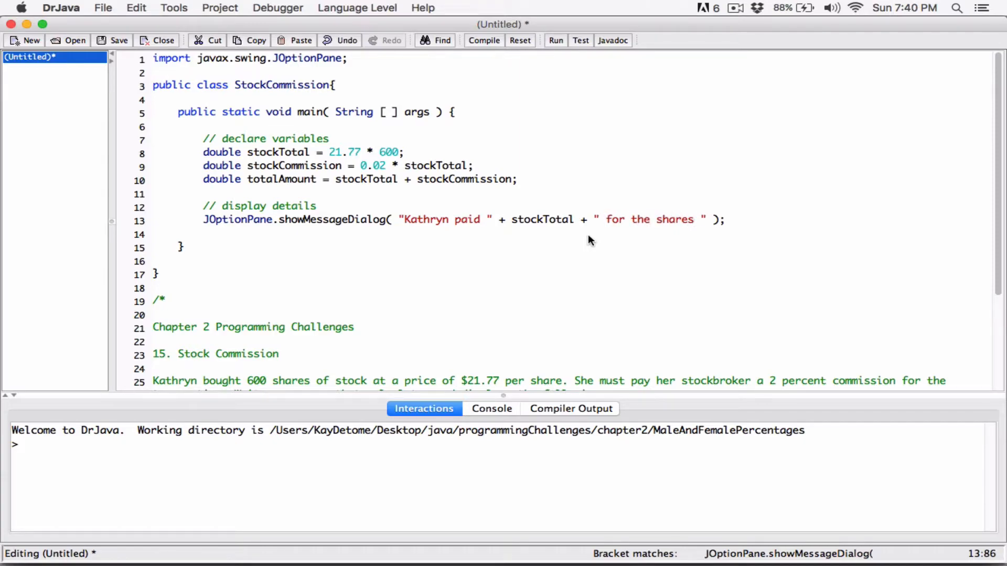
# Concatenate stockTotal, " for the shares. She paid ", stockCommission and " to her " into the message
pyautogui.click(727, 220)
pyautogui.press('Return')
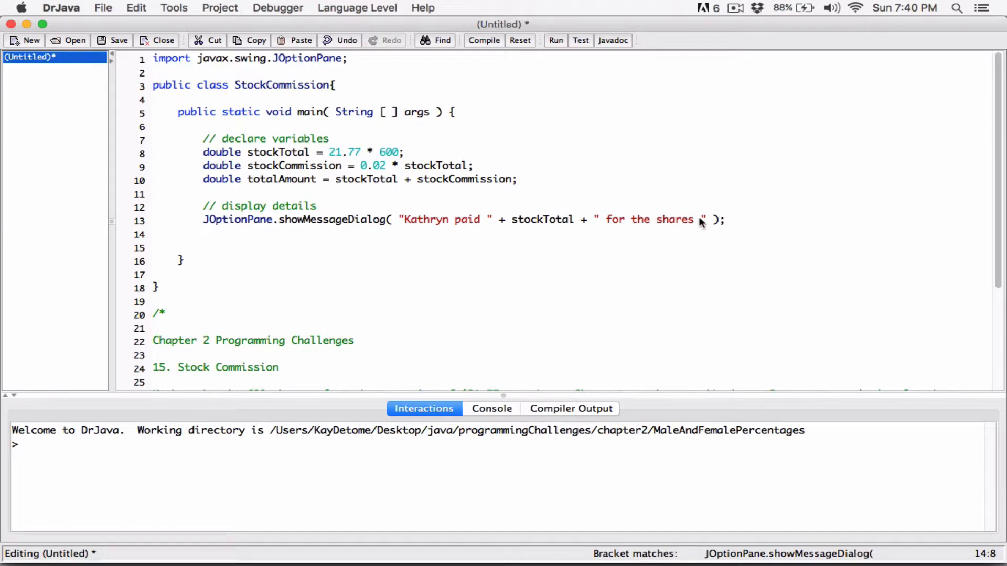
pyautogui.click(711, 220)
pyautogui.write('+')
pyautogui.scroll(-5, 747, 352)
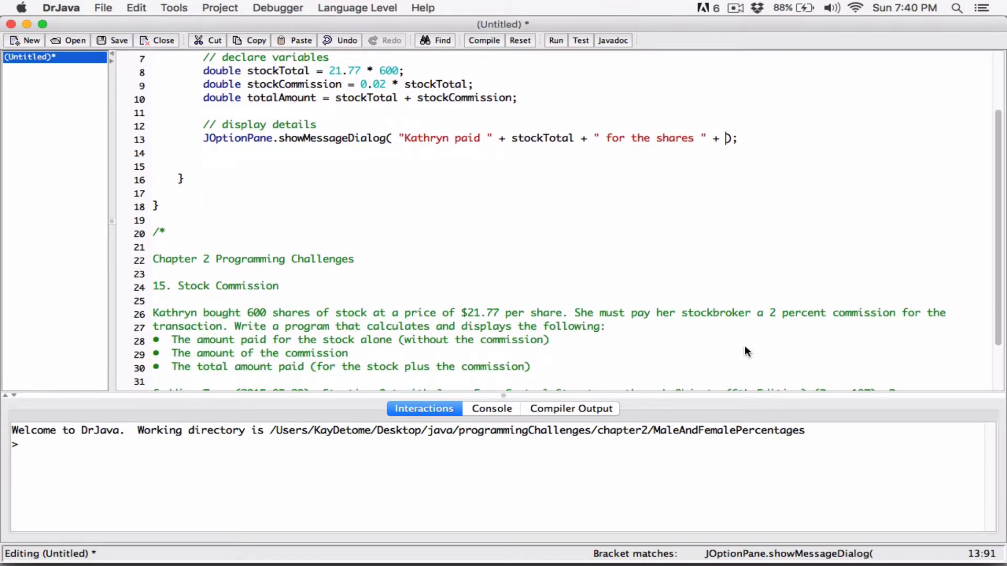
pyautogui.scroll(-2, 746, 351)
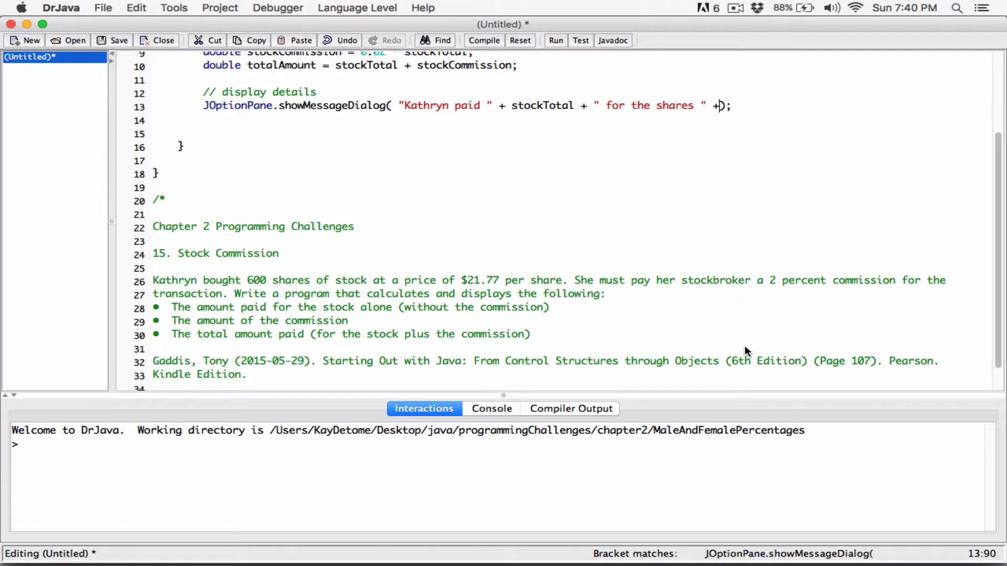
pyautogui.press('Left')
pyautogui.press('Left')
pyautogui.press('Left')
pyautogui.press('BackSpace')
pyautogui.press('Left')
pyautogui.press('Left')
pyautogui.press('BackSpace')
pyautogui.write('.')
pyautogui.press('Right')
pyautogui.press('Right')
pyautogui.press('Right')
pyautogui.press('BackSpace')
pyautogui.press('BackSpace')
pyautogui.press('BackSpace')
pyautogui.press('Left')
pyautogui.write('She p')
pyautogui.write('aid')
pyautogui.scroll(3, 744, 345)
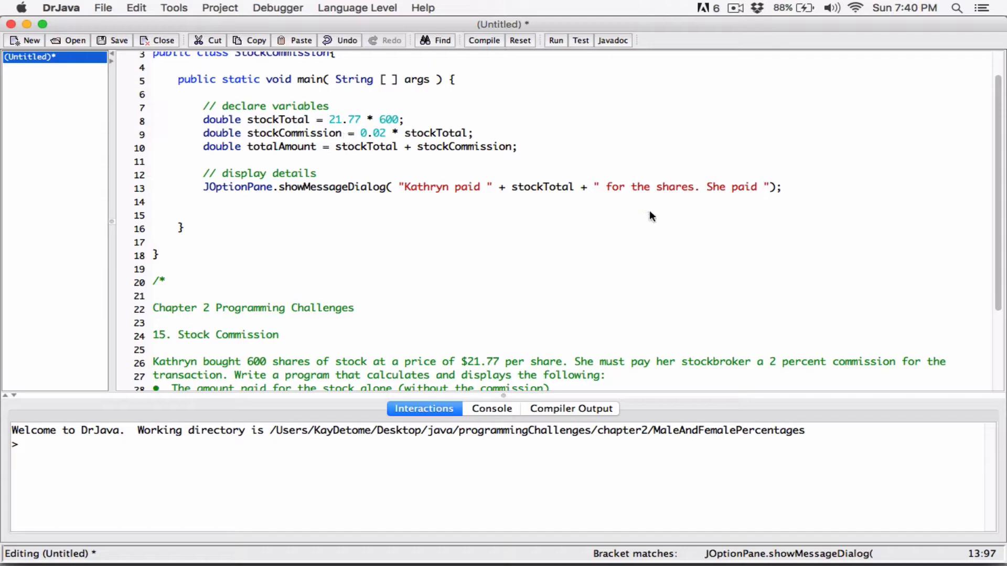
pyautogui.write('+ ')
pyautogui.write('stockCom')
pyautogui.write('mission')
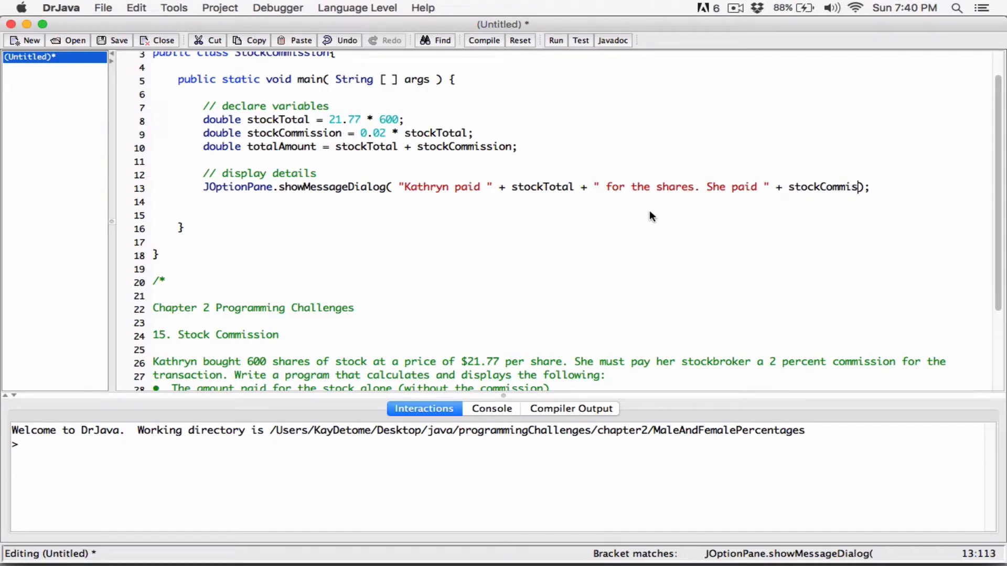
pyautogui.press('BackSpace')
pyautogui.press('BackSpace')
pyautogui.press('BackSpace')
pyautogui.write('sion')
pyautogui.write(' + ')
pyautogui.write('""')
pyautogui.press('Left')
pyautogui.write('to h')
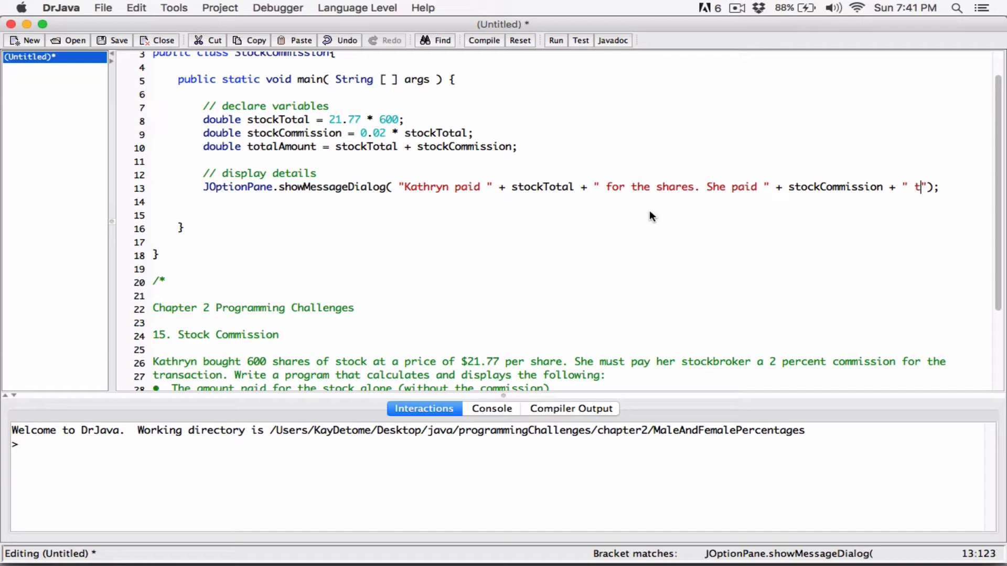
pyautogui.write('er')
pyautogui.press('Right')
pyautogui.write('+')
# Finish the message with "stock broker paying a total of " + totalAmount and close the statement
pyautogui.press('Return')
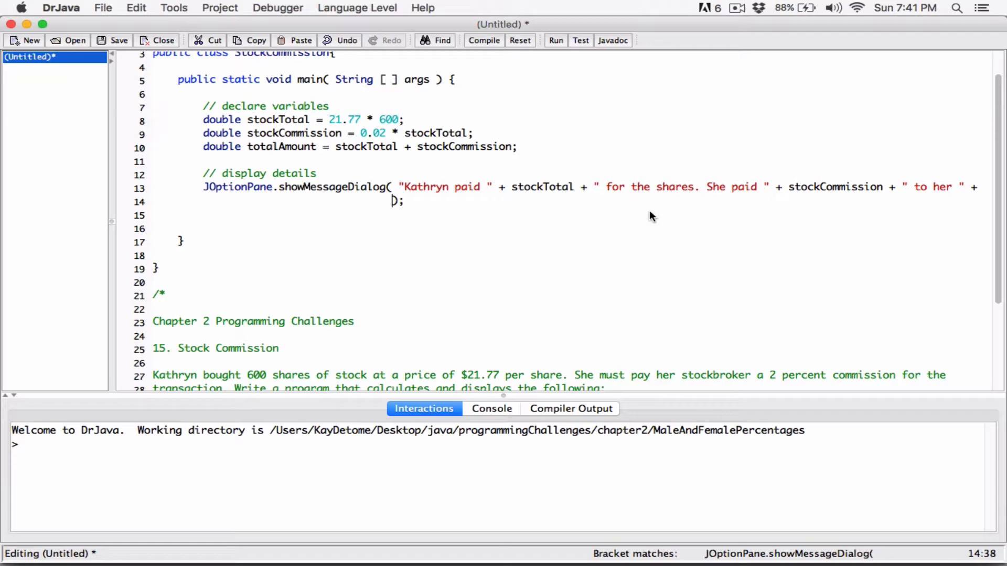
pyautogui.write('""')
pyautogui.press('Left')
pyautogui.write('stock br')
pyautogui.write('oker')
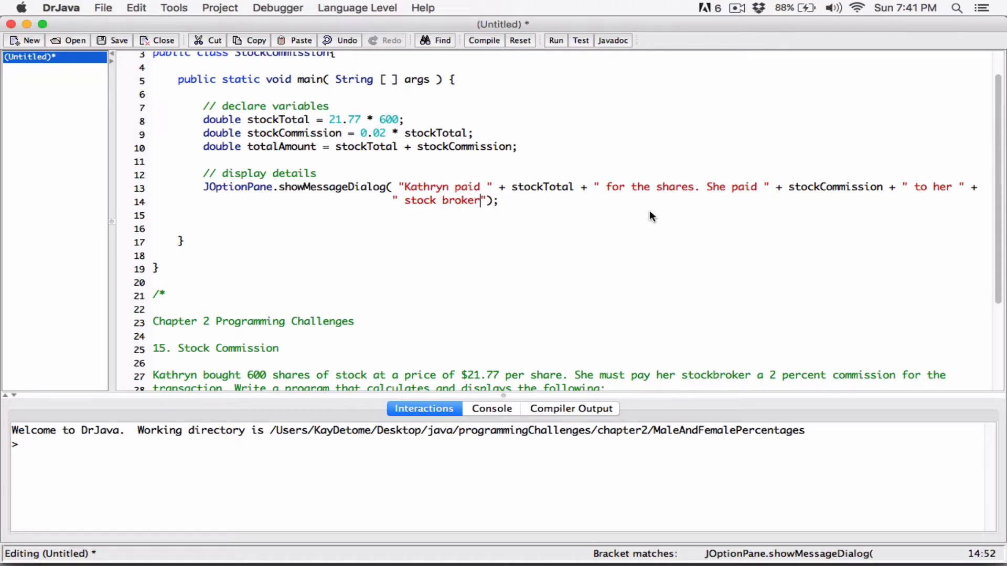
pyautogui.write('.')
pyautogui.press('Left')
pyautogui.press('Right')
pyautogui.press('Left')
pyautogui.press('BackSpace')
pyautogui.write('paying a to')
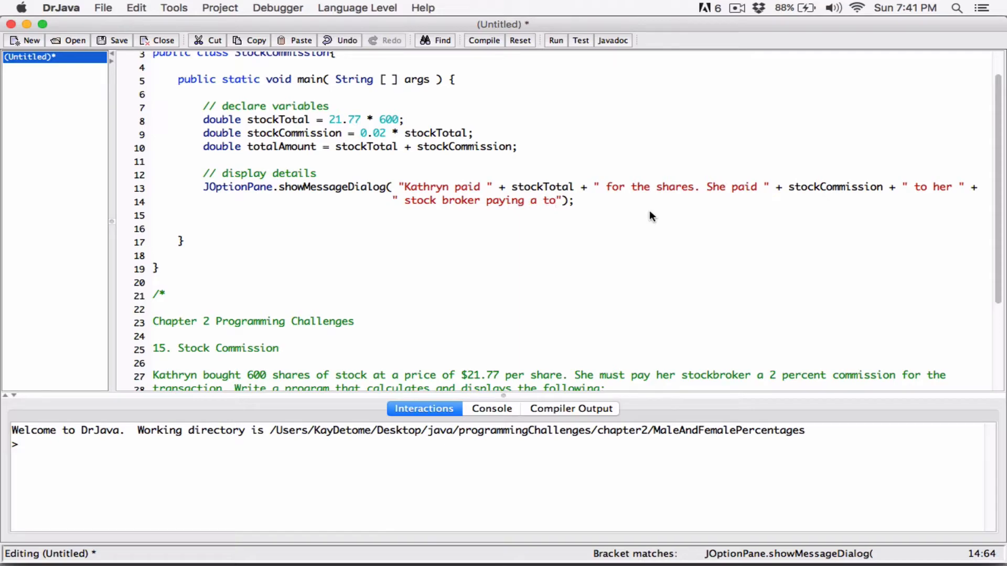
pyautogui.write('tal of')
pyautogui.press('Right')
pyautogui.write('+ ')
pyautogui.write('totalAmoung')
pyautogui.press('BackSpace')
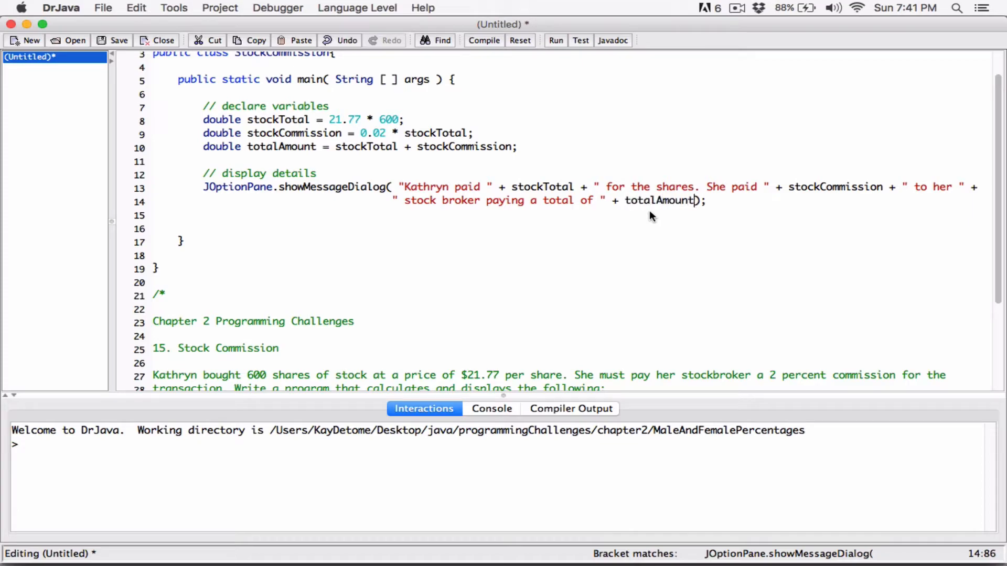
pyautogui.write('t')
pyautogui.press('Return')
pyautogui.press('Return')
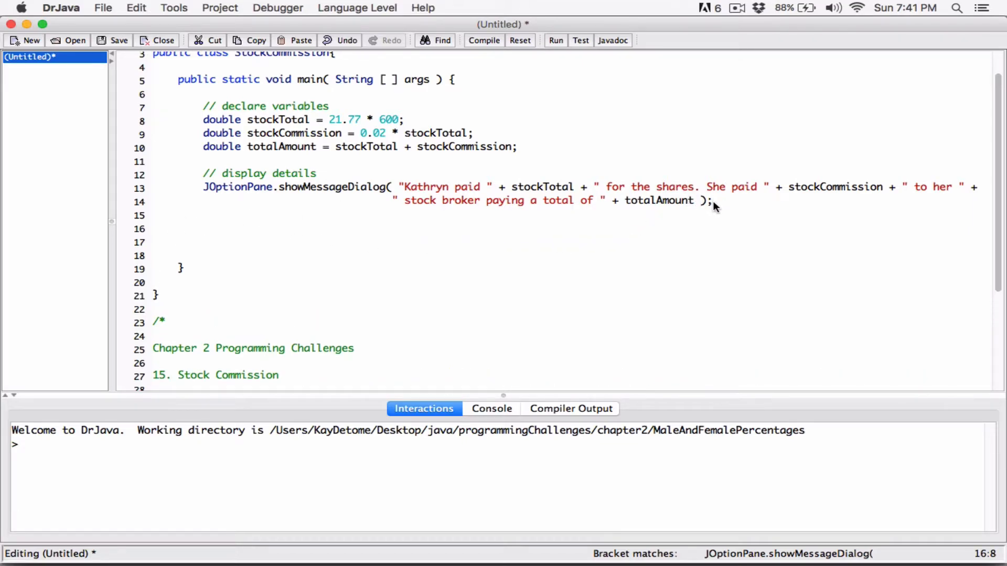
pyautogui.write('Syste')
pyautogui.write('m.o')
pyautogui.write('xit')
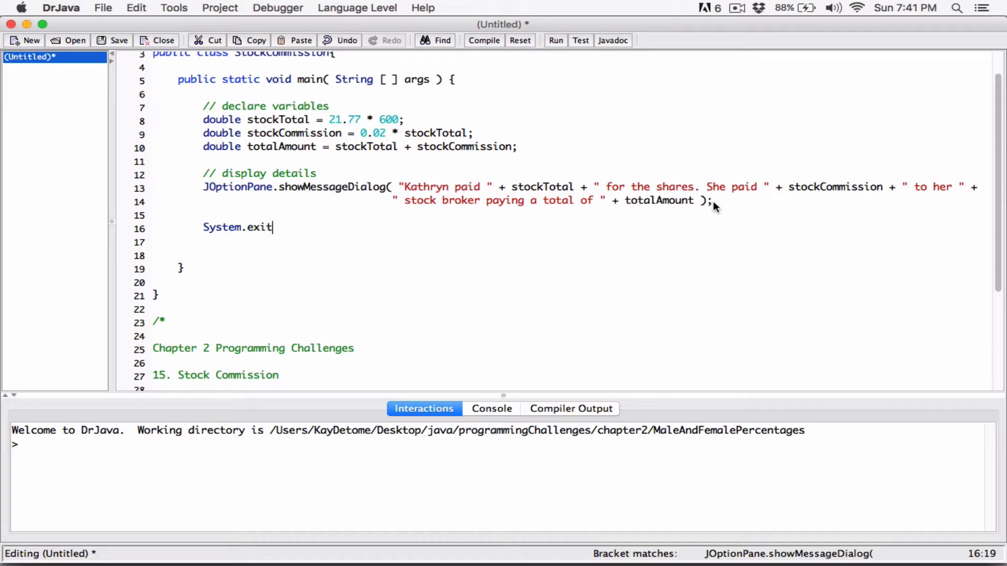
pyautogui.write('(')
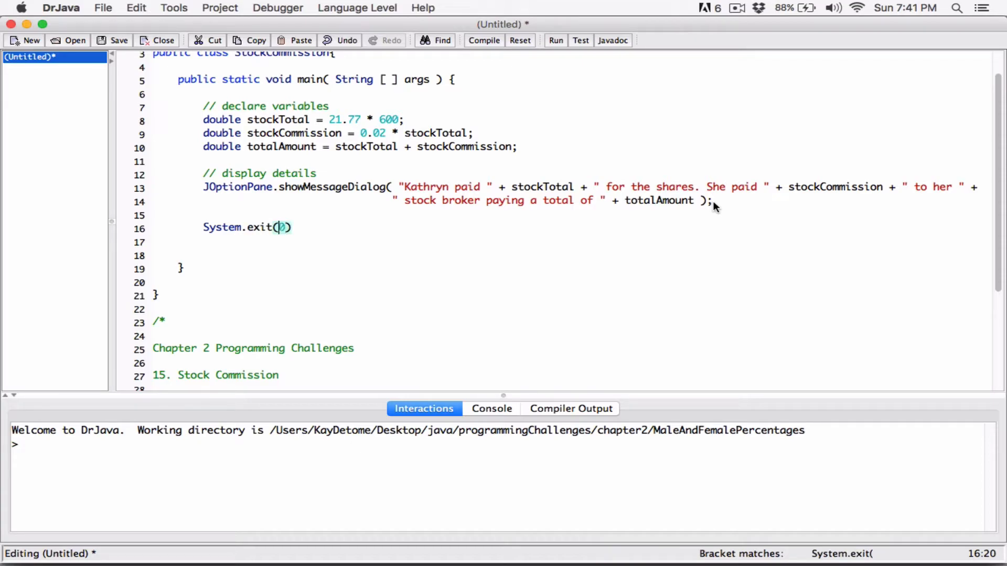
pyautogui.write(' 0 );')
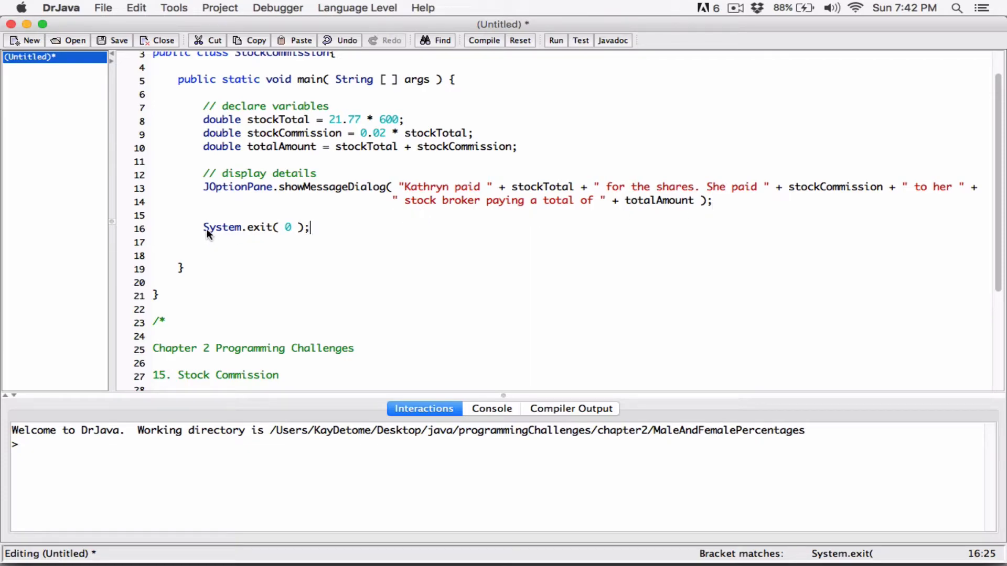
# End main with 'System.exit( 0 );' and delete the leftover blank line 17
pyautogui.moveTo(202, 228); pyautogui.dragTo(318, 237)
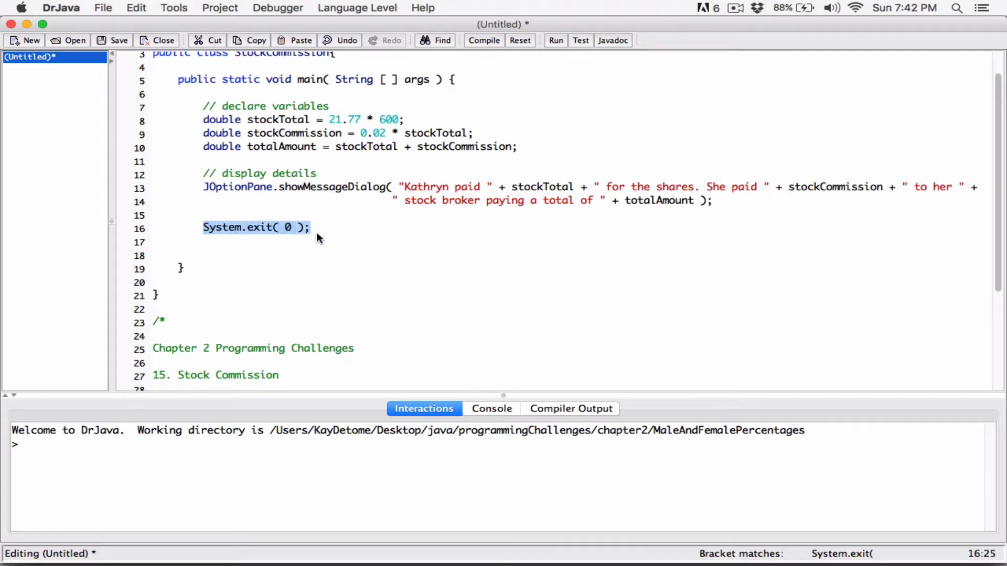
pyautogui.click(291, 233)
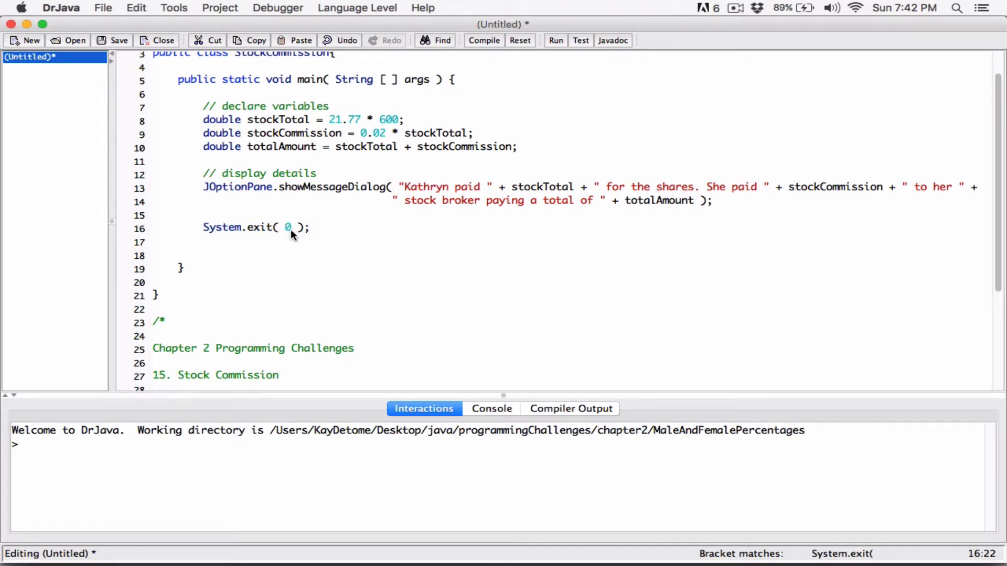
pyautogui.doubleClick(288, 227)
pyautogui.click(220, 242)
pyautogui.moveTo(202, 242); pyautogui.dragTo(152, 246)
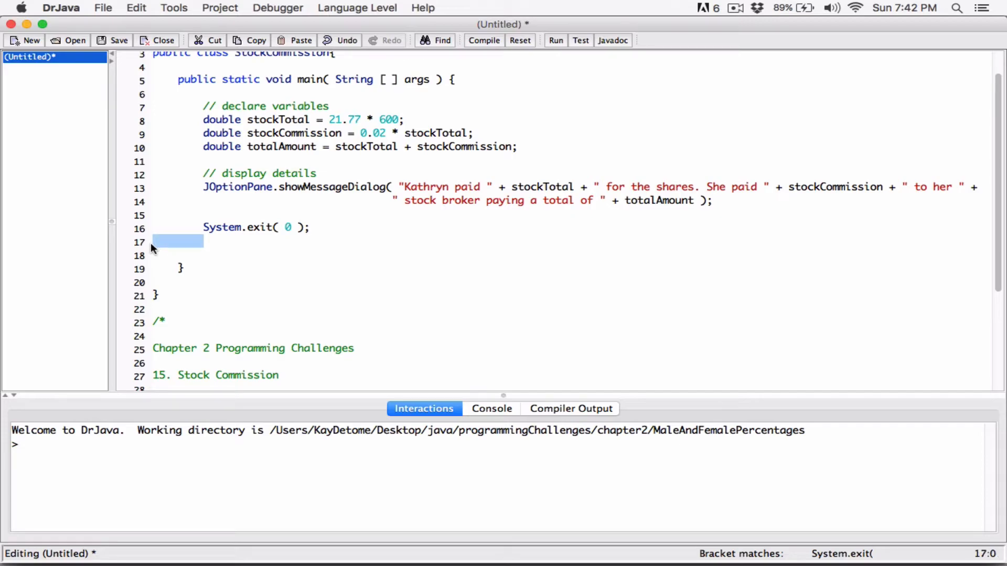
pyautogui.press('BackSpace')
pyautogui.press('BackSpace')
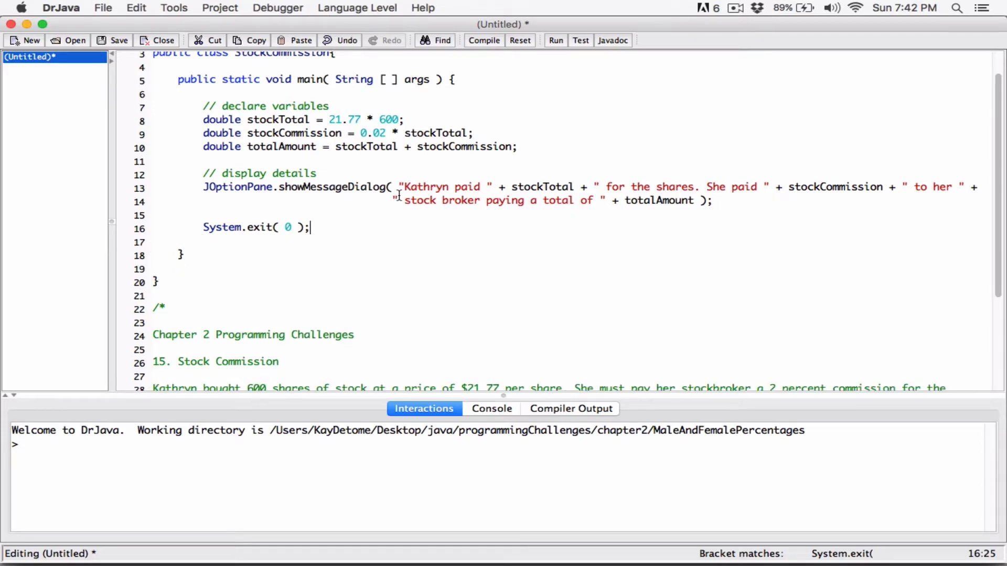
pyautogui.scroll(2, 398, 196)
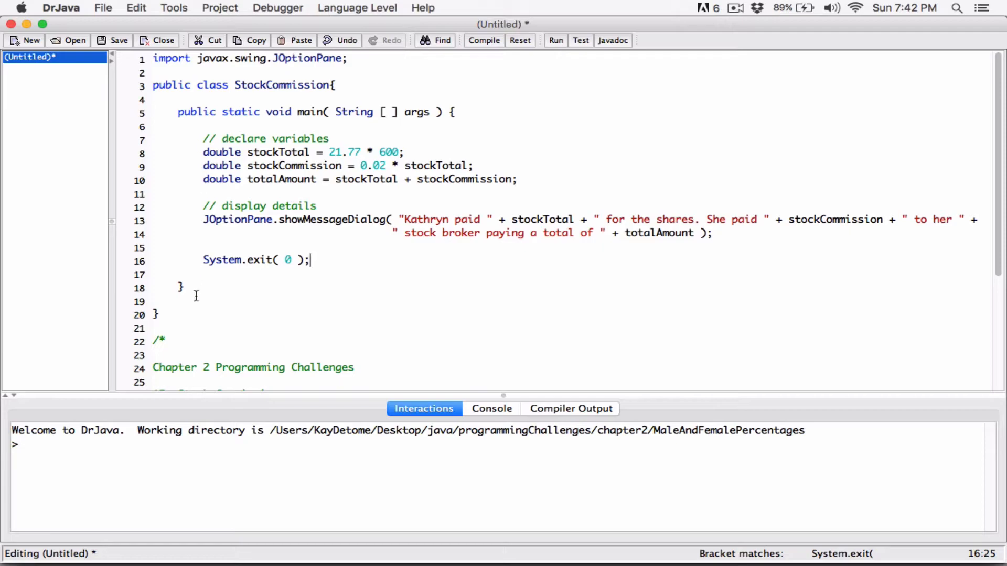
pyautogui.click(179, 286)
pyautogui.click(171, 303)
# Compile, saving as StockCommission.java in a new stockCommission folder under chapter2
pyautogui.click(484, 40)
pyautogui.click(474, 208)
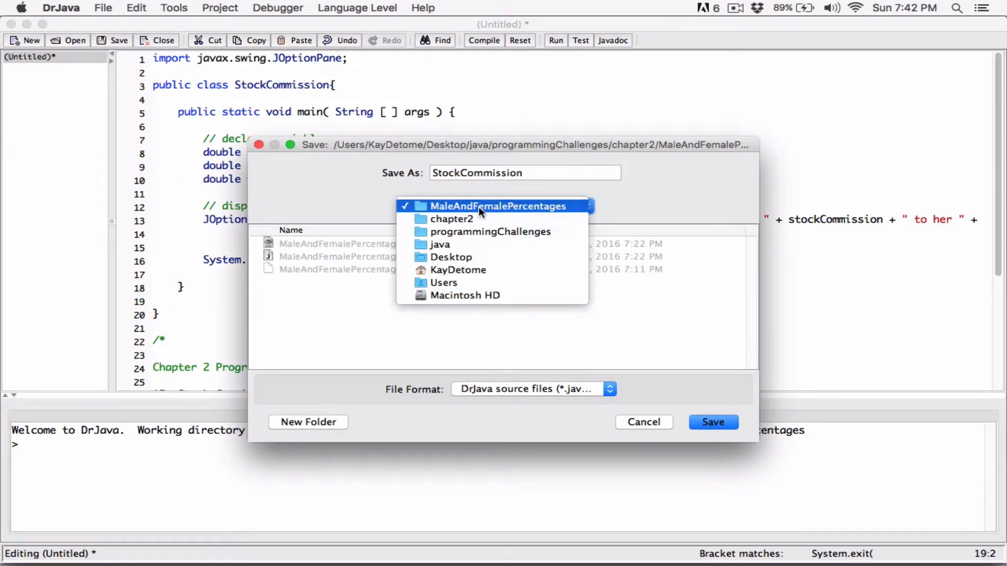
pyautogui.click(466, 220)
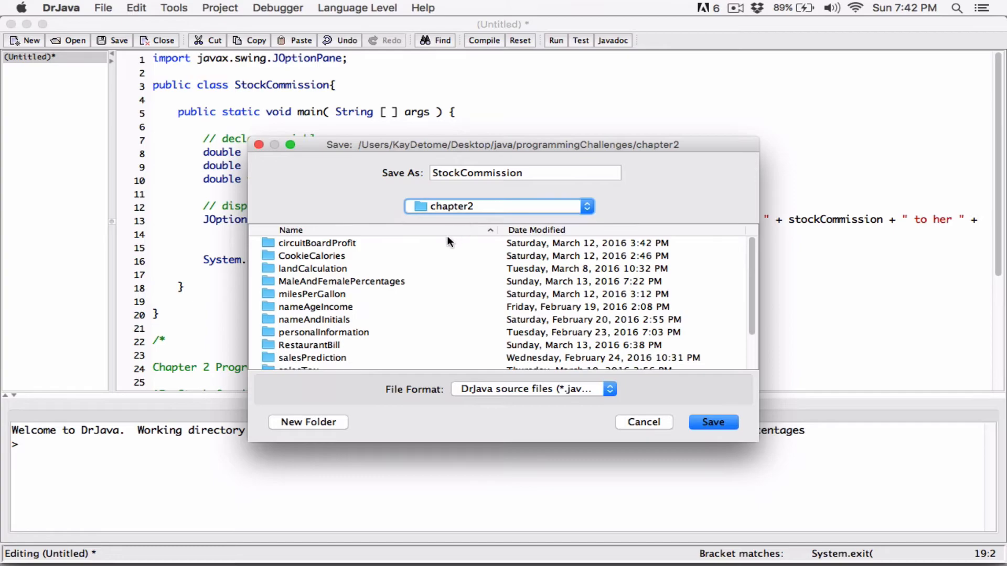
pyautogui.click(323, 422)
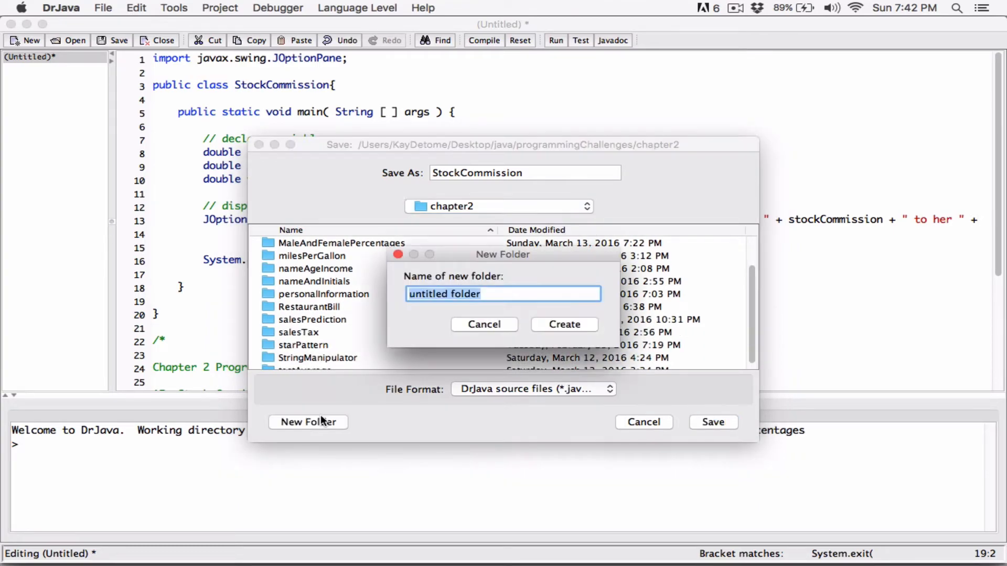
pyautogui.write('Stoc')
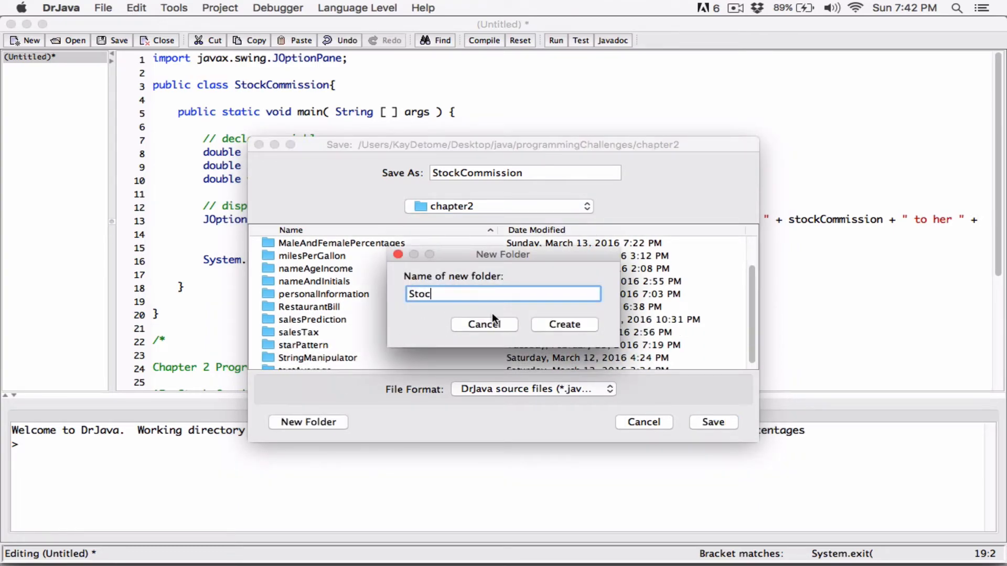
pyautogui.write('k')
pyautogui.press('BackSpace')
pyautogui.press('BackSpace')
pyautogui.press('BackSpace')
pyautogui.press('BackSpace')
pyautogui.press('BackSpace')
pyautogui.write('stockC')
pyautogui.write('ommissi')
pyautogui.write('on')
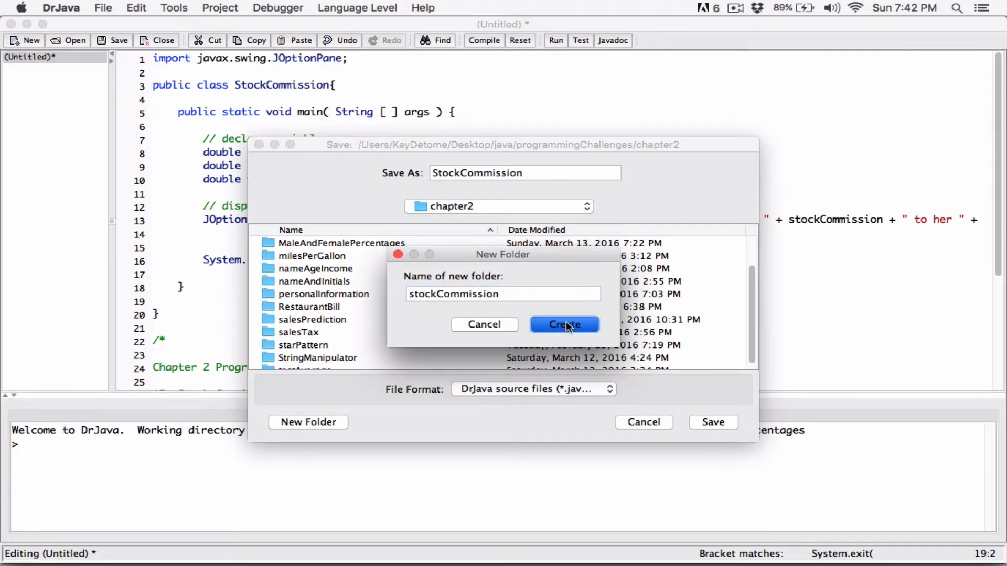
pyautogui.click(564, 324)
pyautogui.click(708, 422)
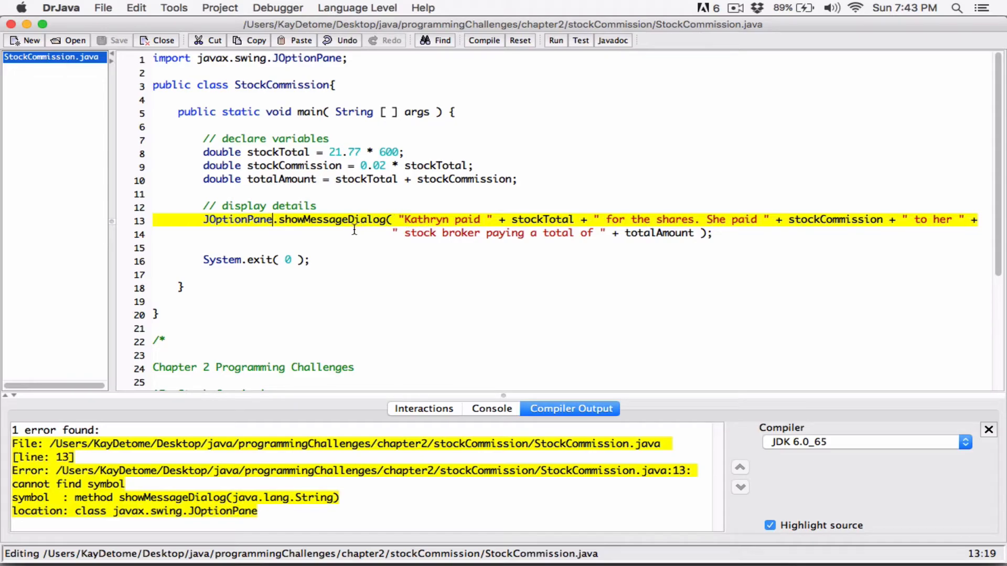
# Insert null as the first argument of showMessageDialog on line 13, before the message string
pyautogui.click(403, 219)
pyautogui.press('Left')
pyautogui.write('null,')
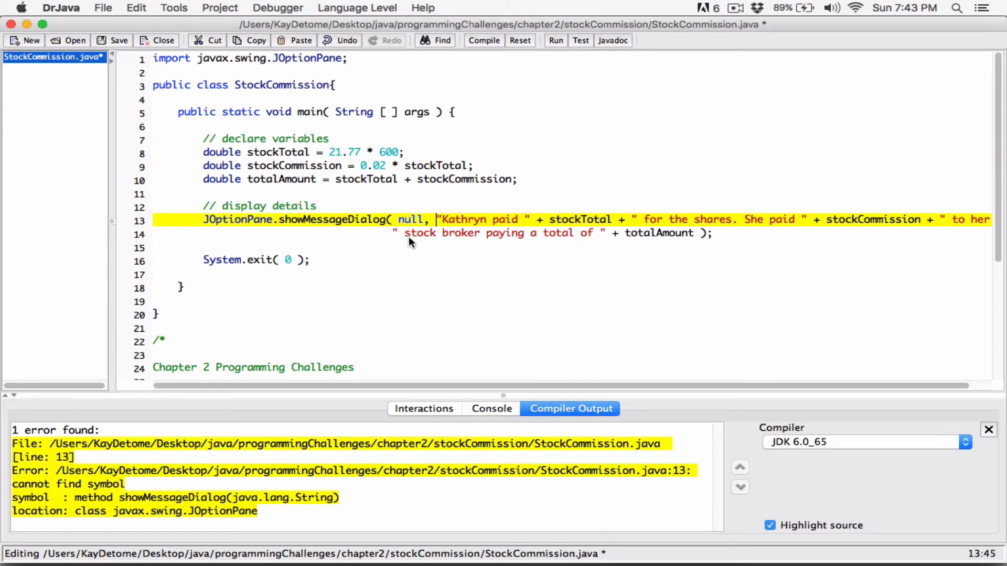
pyautogui.moveTo(436, 219); pyautogui.dragTo(709, 232)
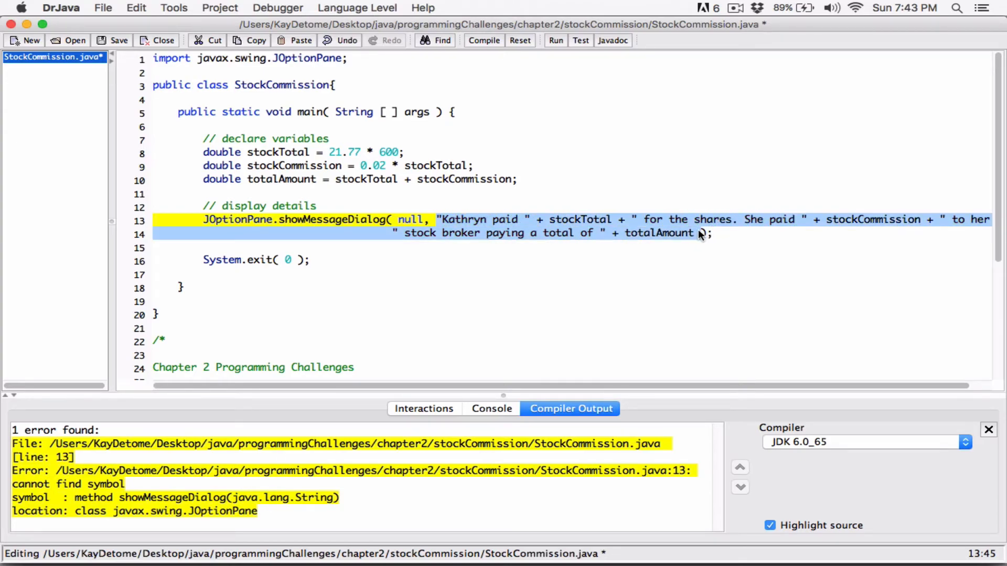
pyautogui.click(640, 271)
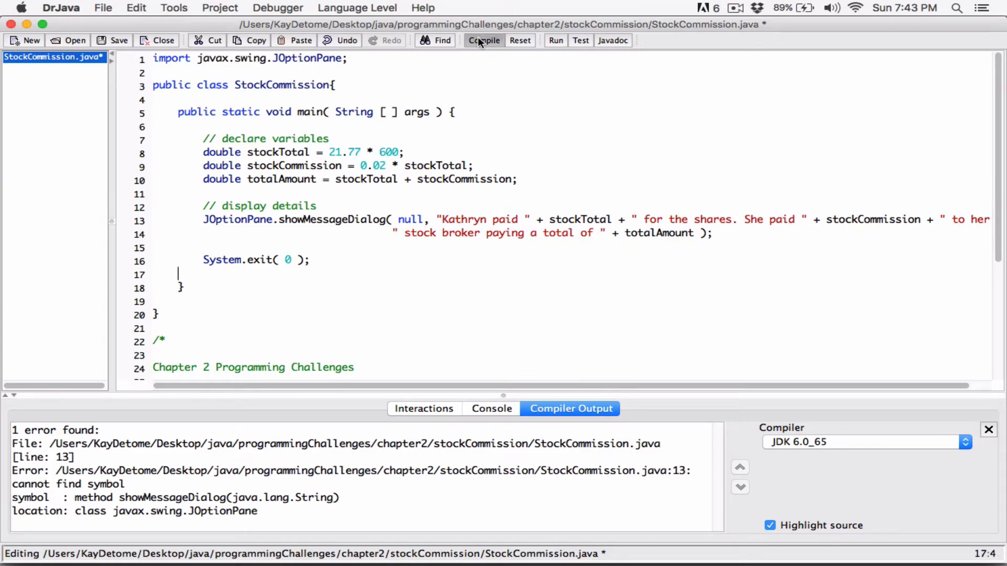
# Compile and run StockCommission, showing paid 13062.0, commission 261.24 and total 13323.24
pyautogui.click(477, 39)
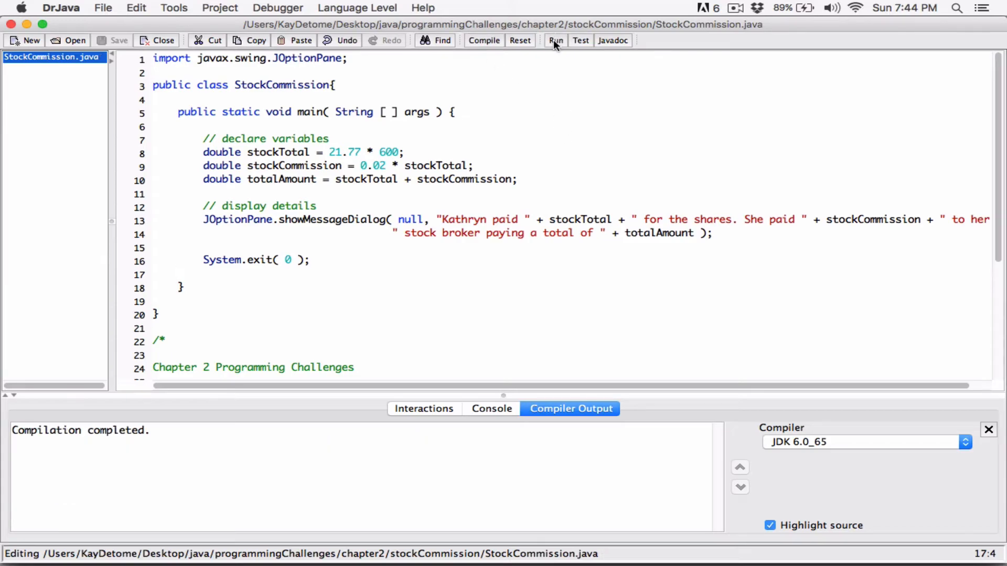
pyautogui.click(555, 40)
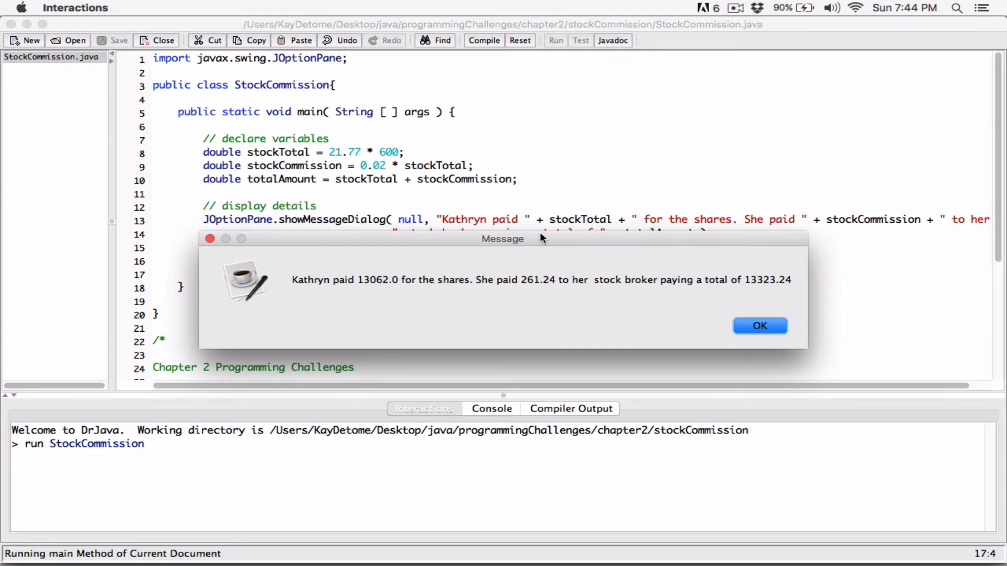
pyautogui.moveTo(540, 233); pyautogui.dragTo(540, 267)
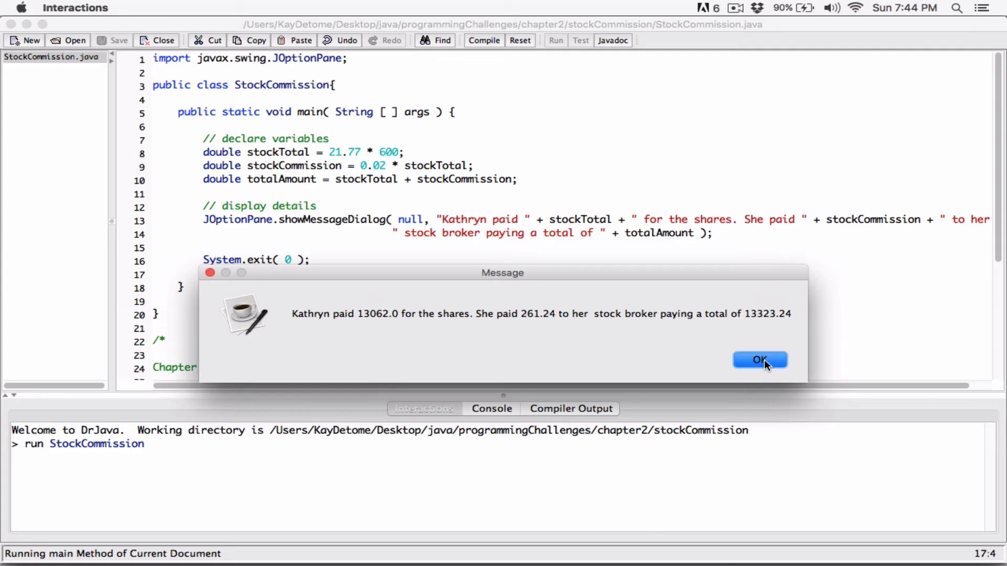
# Dismiss the result message and restart notice and review the line-13 message string
pyautogui.click(763, 359)
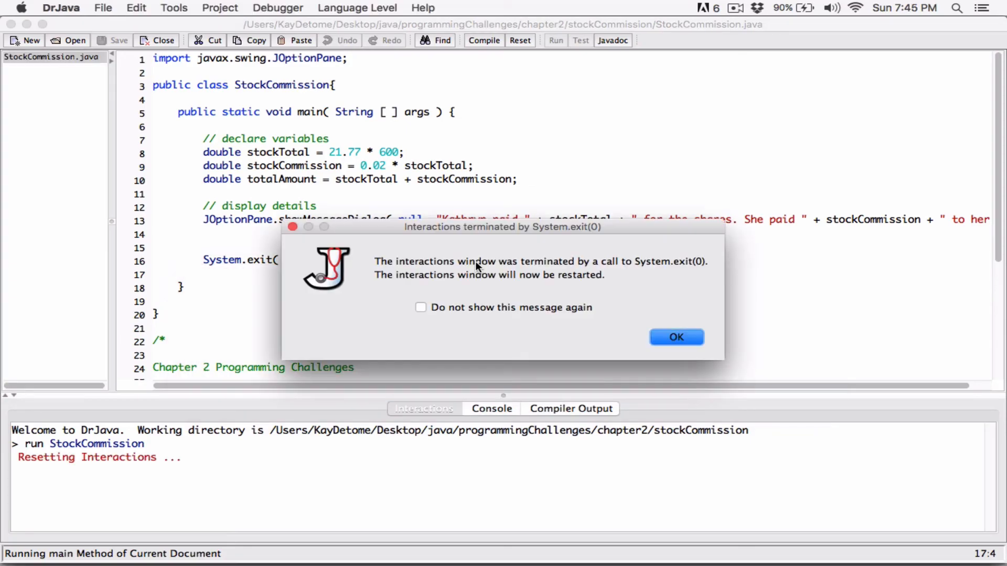
pyautogui.click(677, 337)
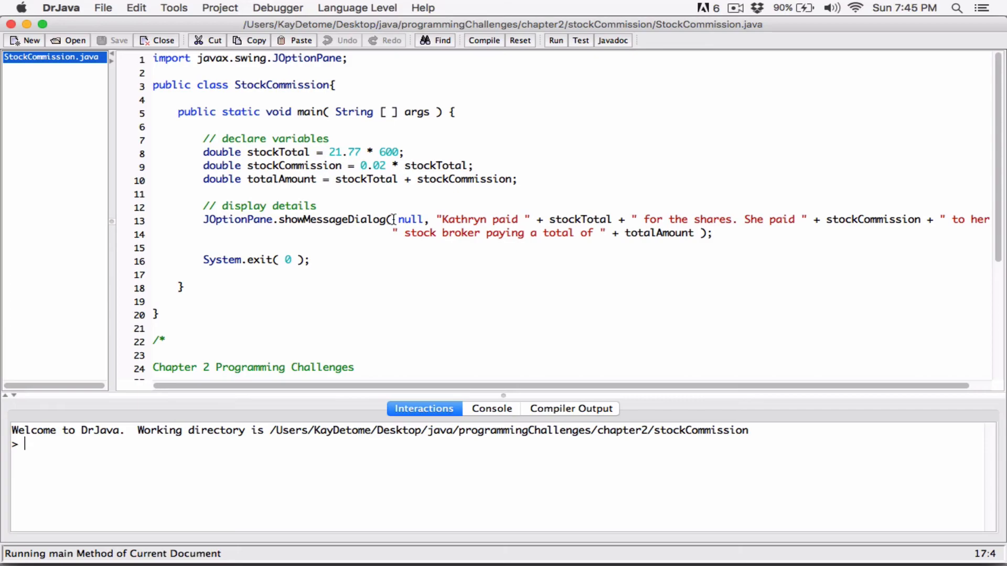
pyautogui.doubleClick(411, 219)
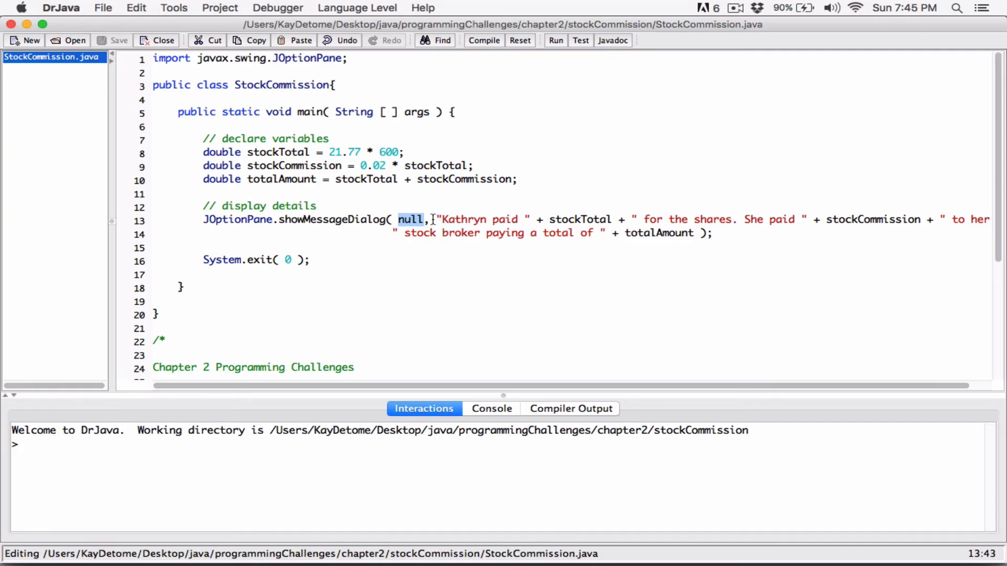
pyautogui.moveTo(437, 219); pyautogui.dragTo(695, 232)
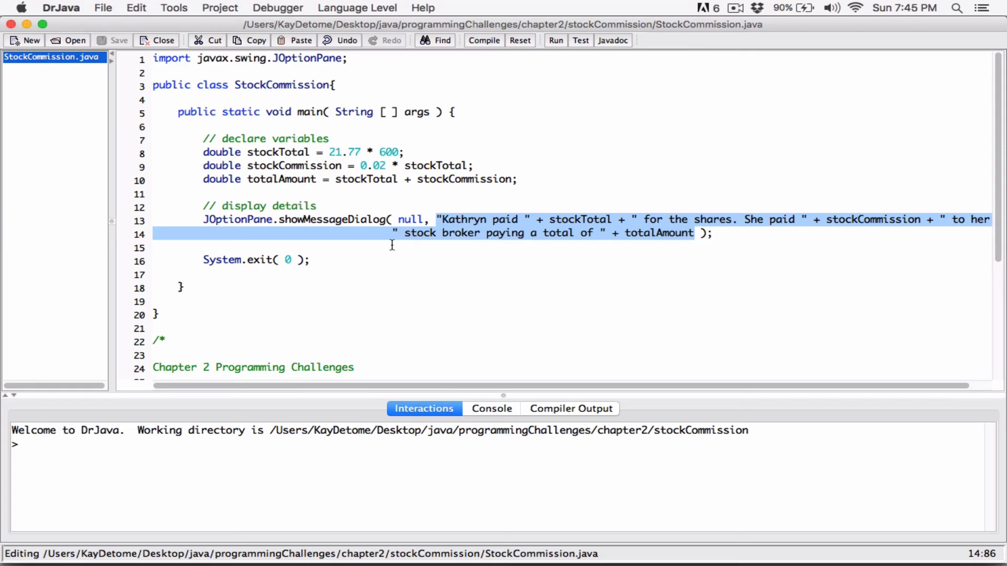
pyautogui.scroll(-3, 350, 274)
pyautogui.scroll(-2, 349, 273)
pyautogui.scroll(5, 349, 274)
# Add a $ before the stock cost, commission and total amounts in the message text
pyautogui.click(586, 220)
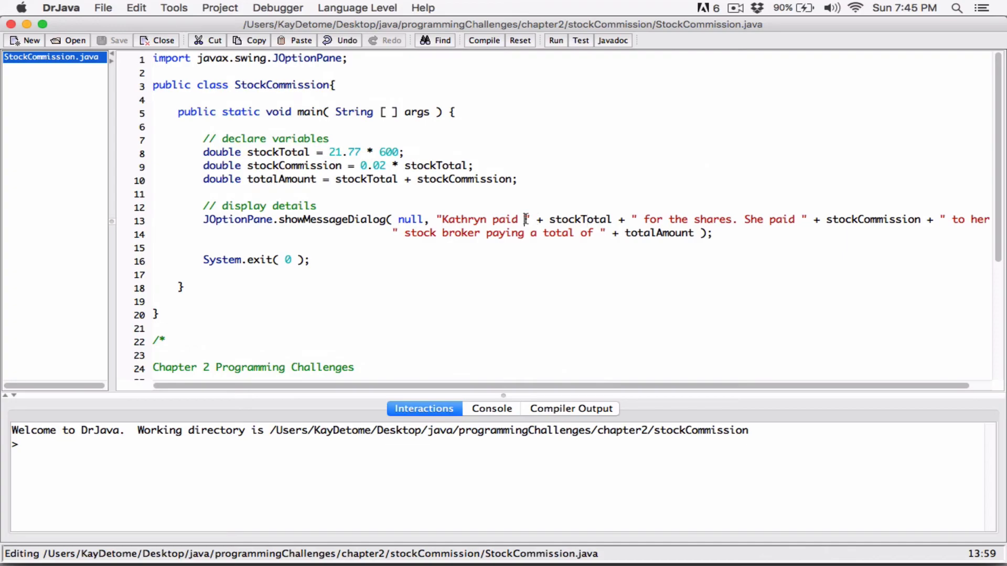
pyautogui.write('$')
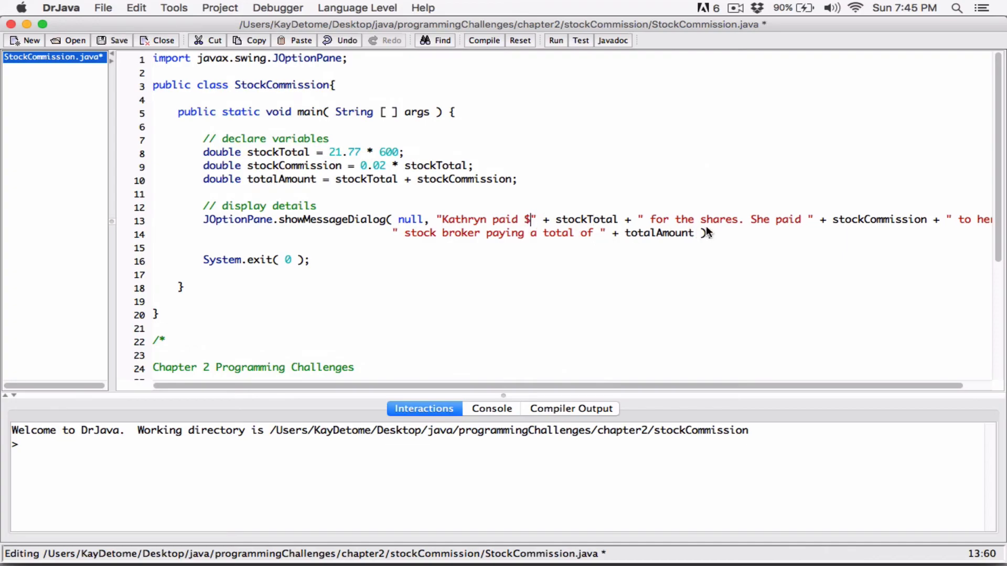
pyautogui.click(809, 219)
pyautogui.write('$')
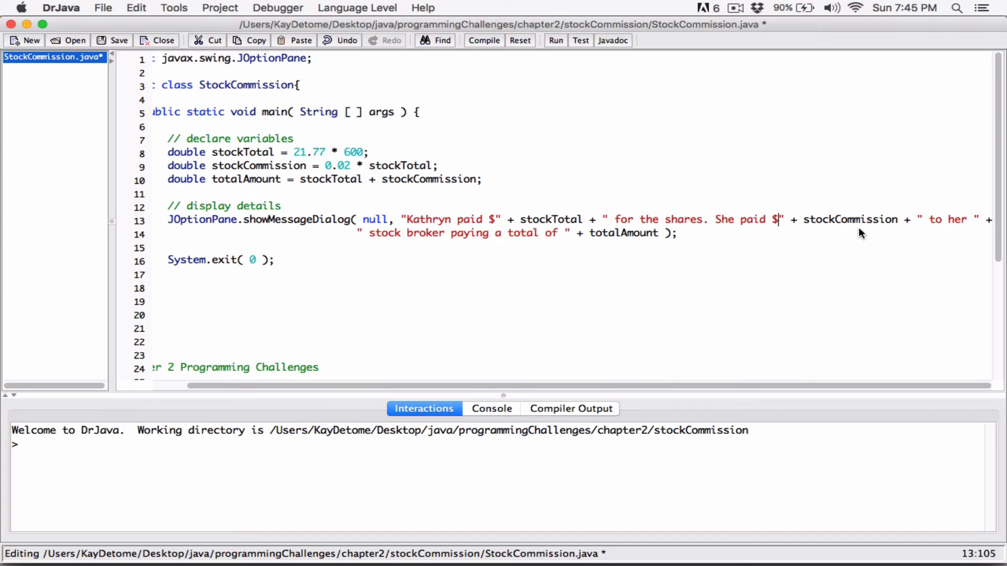
pyautogui.click(563, 232)
pyautogui.write('$')
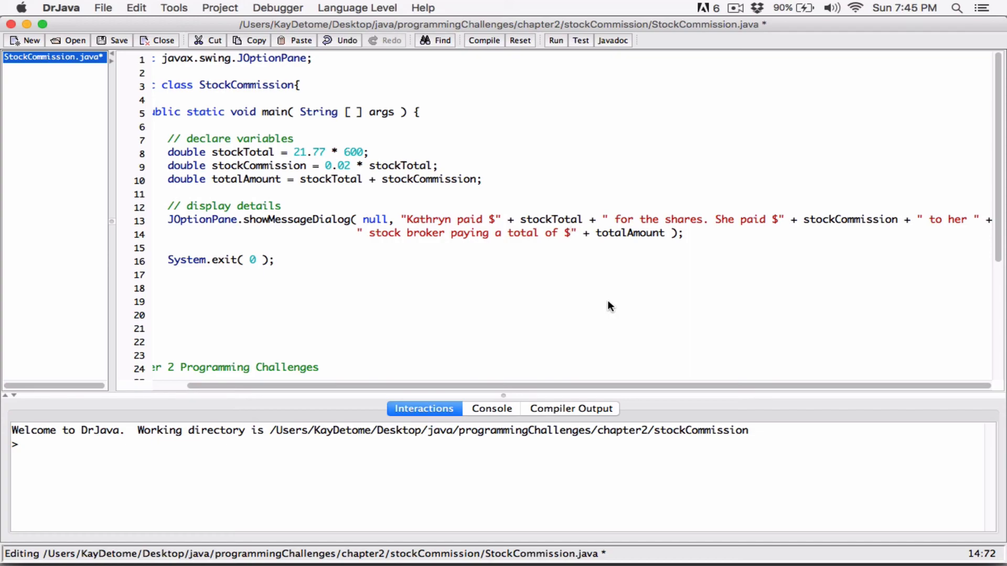
# Save, compile and run, showing $13062.0, $261.24 and $13323.24, then dismiss the message
pyautogui.click(483, 40)
pyautogui.click(555, 40)
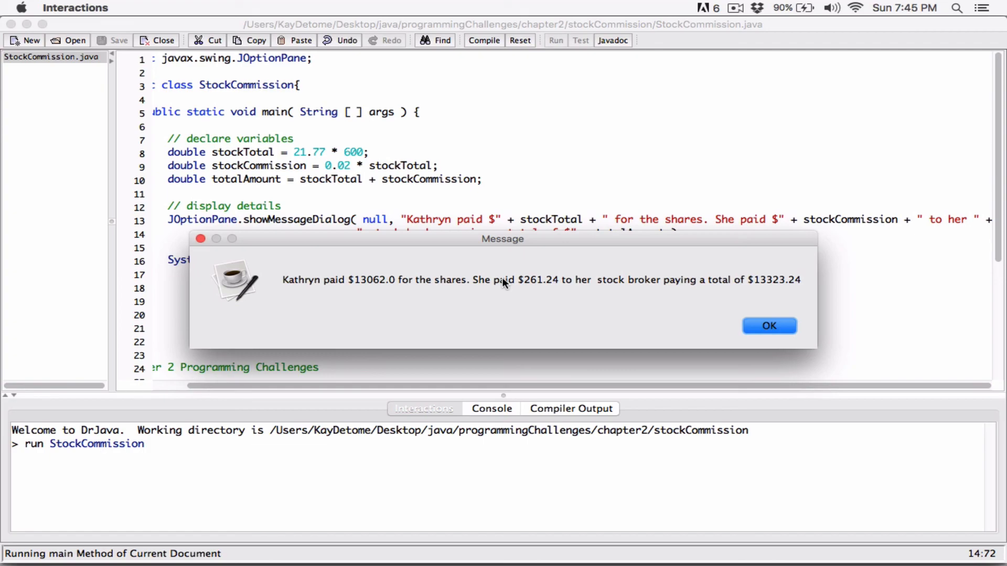
pyautogui.click(746, 329)
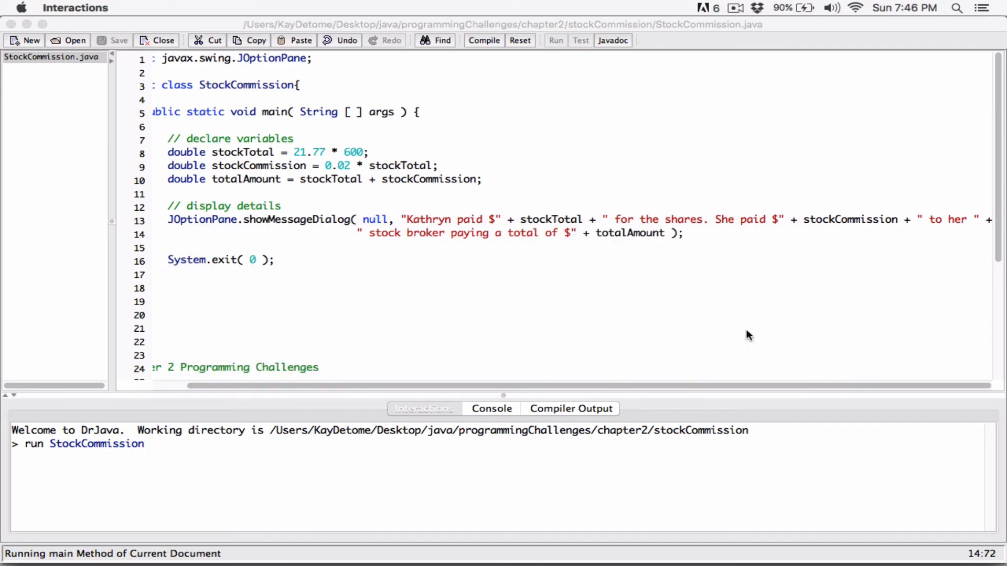
pyautogui.click(672, 337)
pyautogui.scroll(-5, 673, 335)
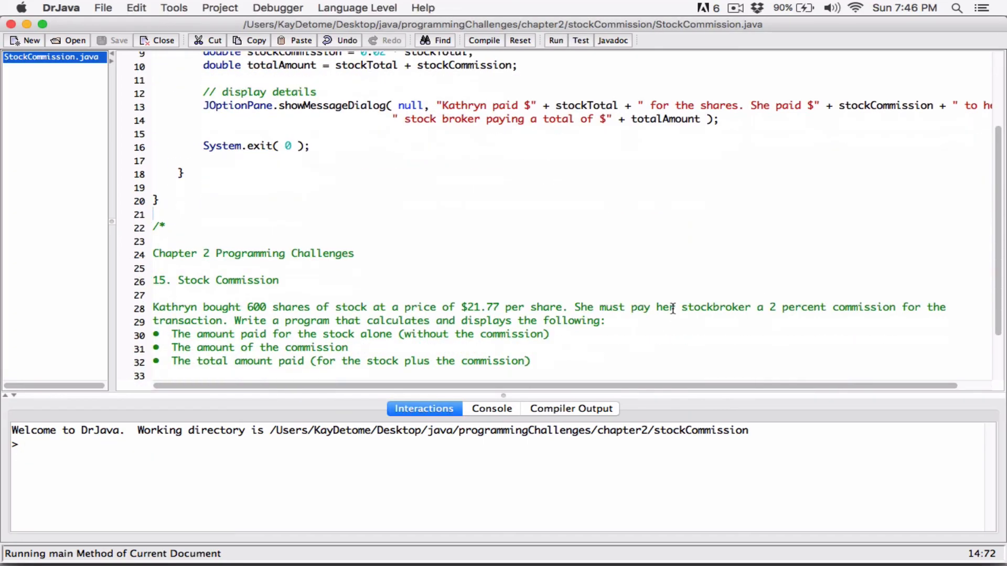
pyautogui.scroll(-2, 673, 334)
pyautogui.scroll(5, 673, 315)
pyautogui.scroll(1, 673, 308)
pyautogui.scroll(-10, 672, 308)
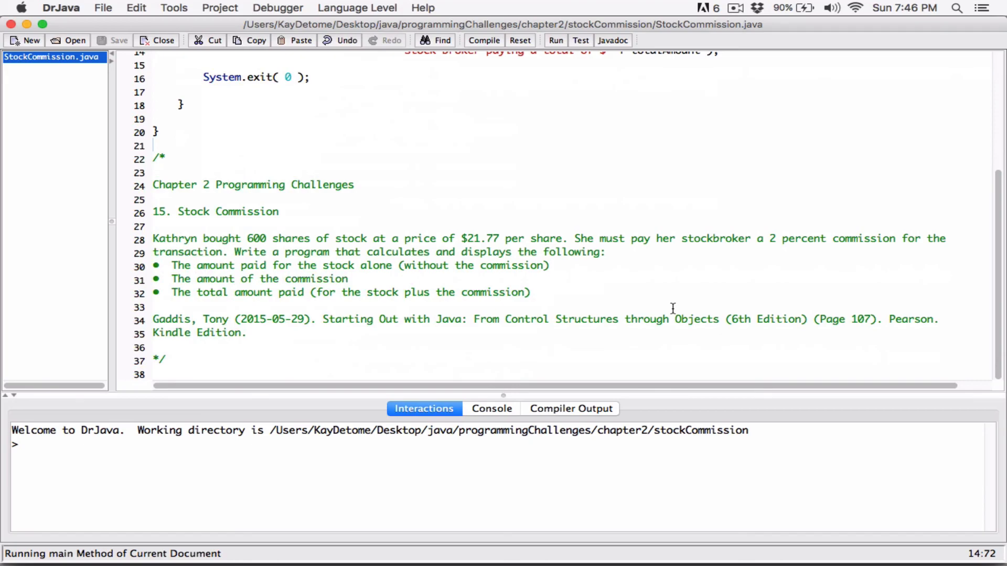
pyautogui.scroll(10, 672, 308)
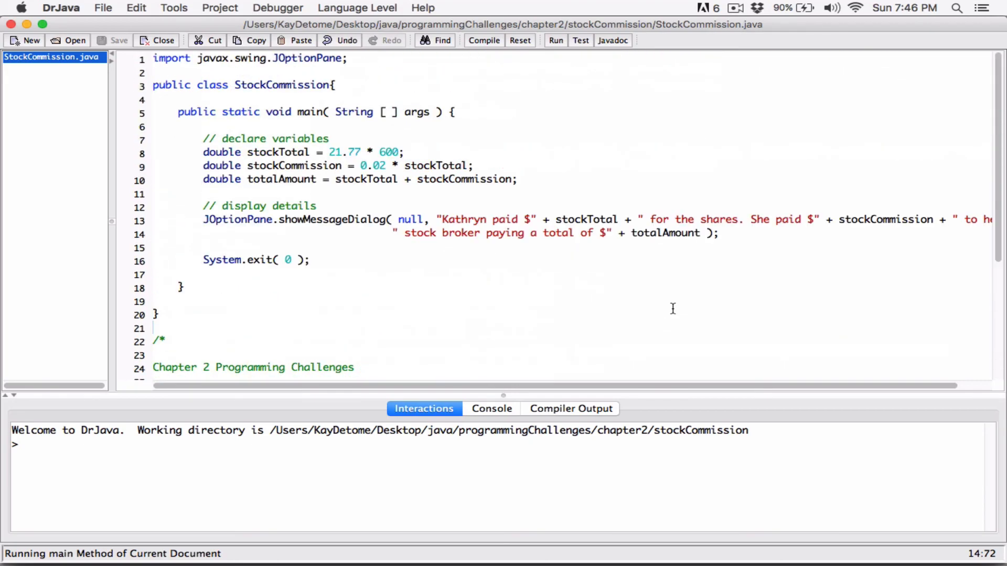